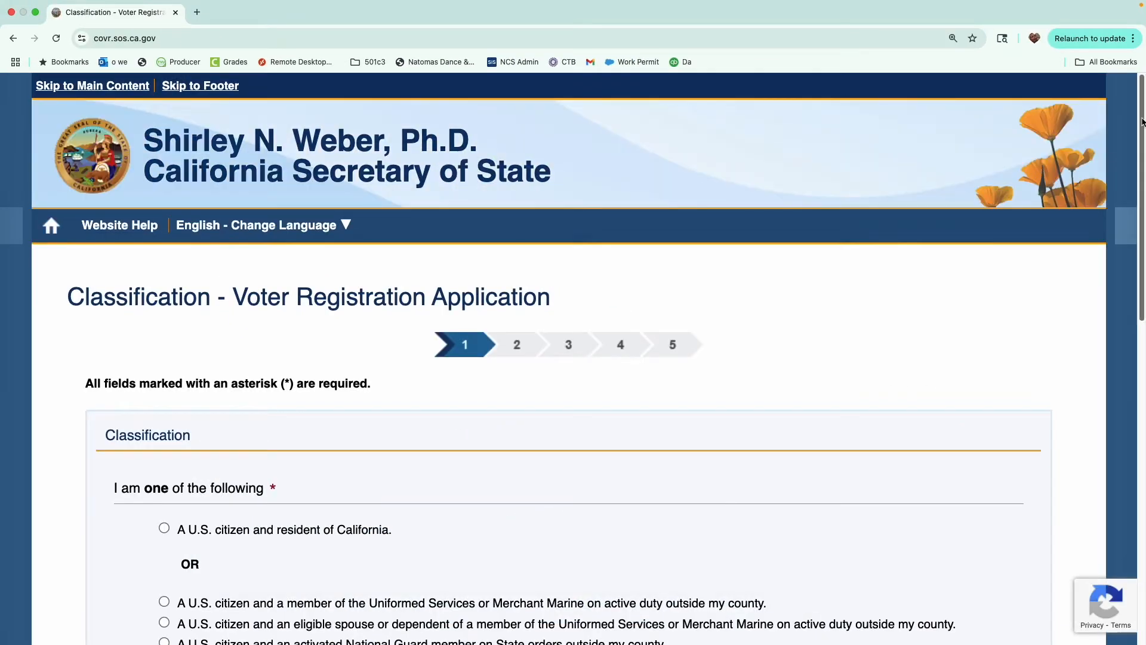
Step: Choose 'A U.S. citizen and resident of California' and advance to the Personal Information step
{"action": "scroll", "coordinate": [1132, 187], "scroll_direction": "down", "scroll_amount": 3}
{"action": "scroll", "coordinate": [1132, 186], "scroll_direction": "down", "scroll_amount": 1}
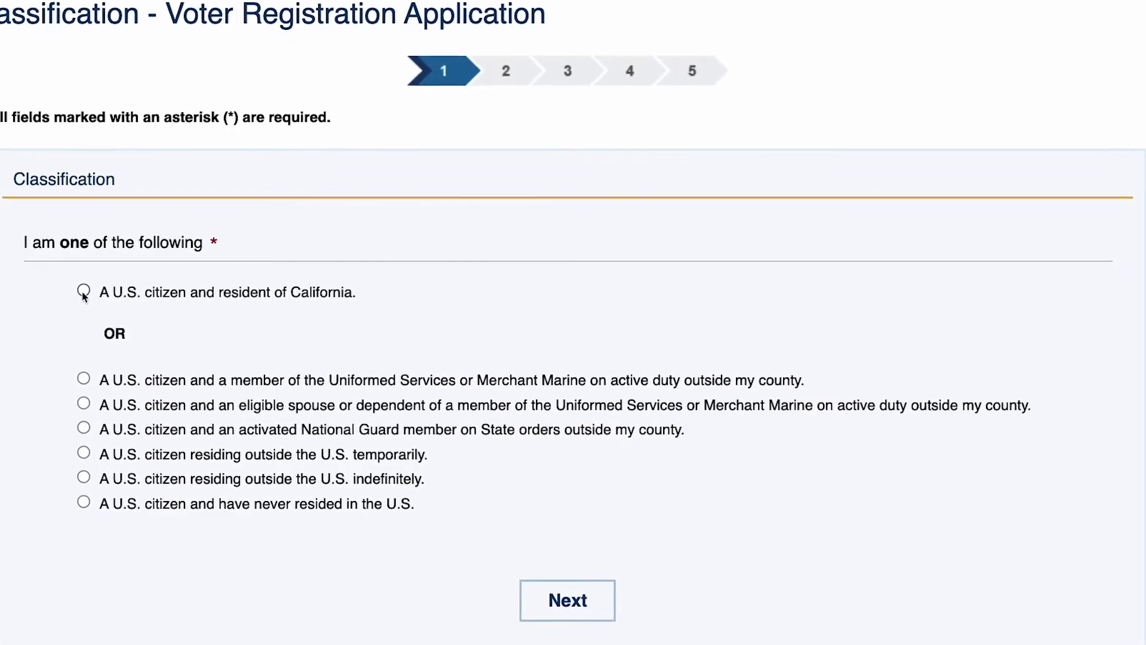
{"action": "left_click", "coordinate": [87, 293]}
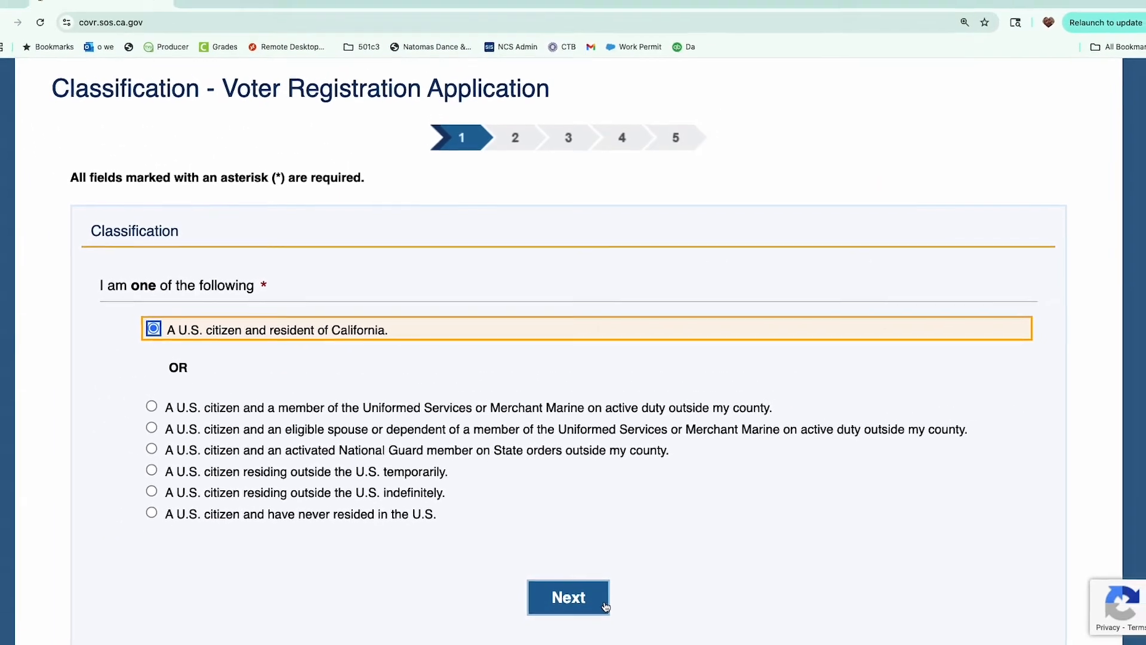
{"action": "left_click", "coordinate": [604, 607]}
{"action": "left_click_drag", "start_coordinate": [1142, 141], "coordinate": [1141, 201]}
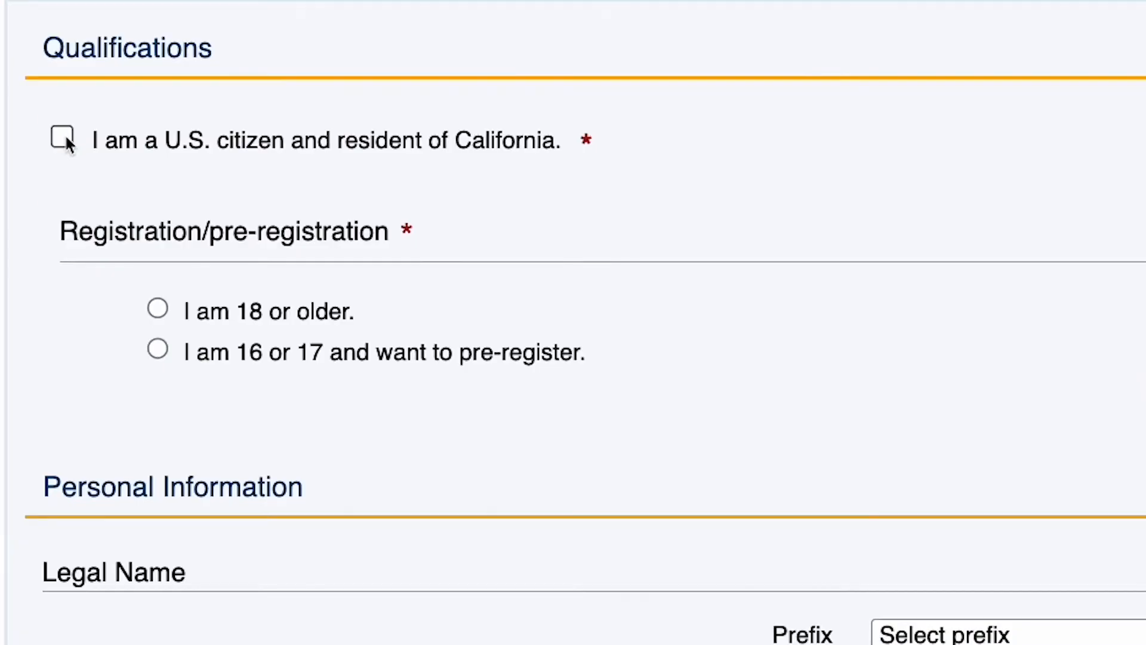
Step: Tick the U.S. citizen and resident box and select 'I am 18 or older' under Qualifications
{"action": "left_click", "coordinate": [64, 137]}
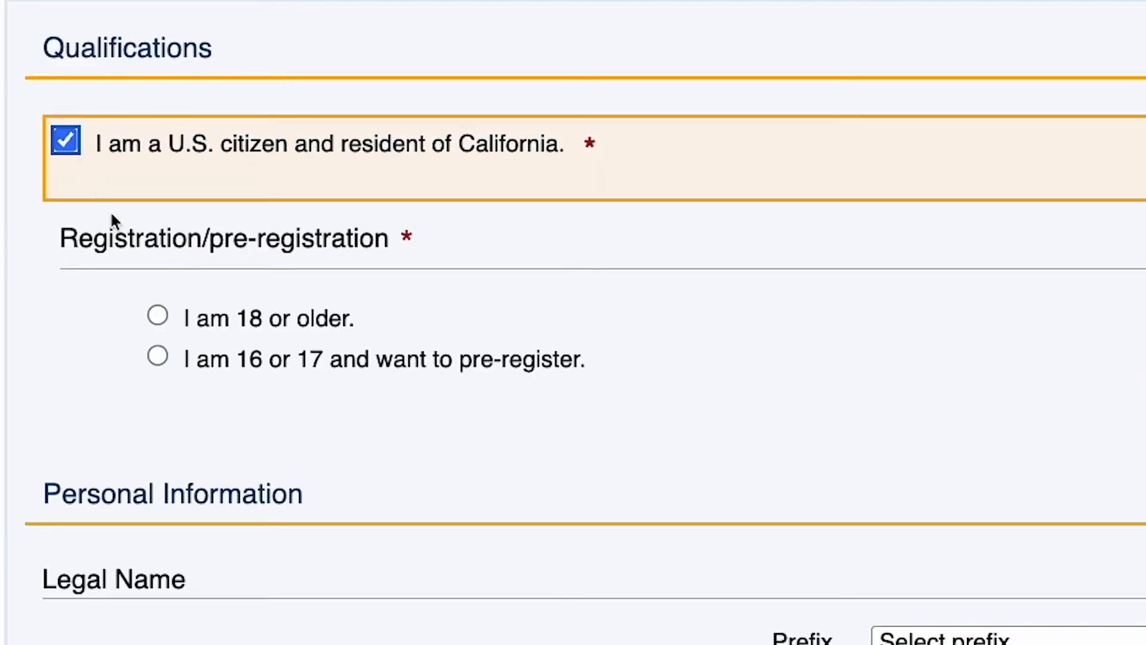
{"action": "left_click", "coordinate": [158, 316]}
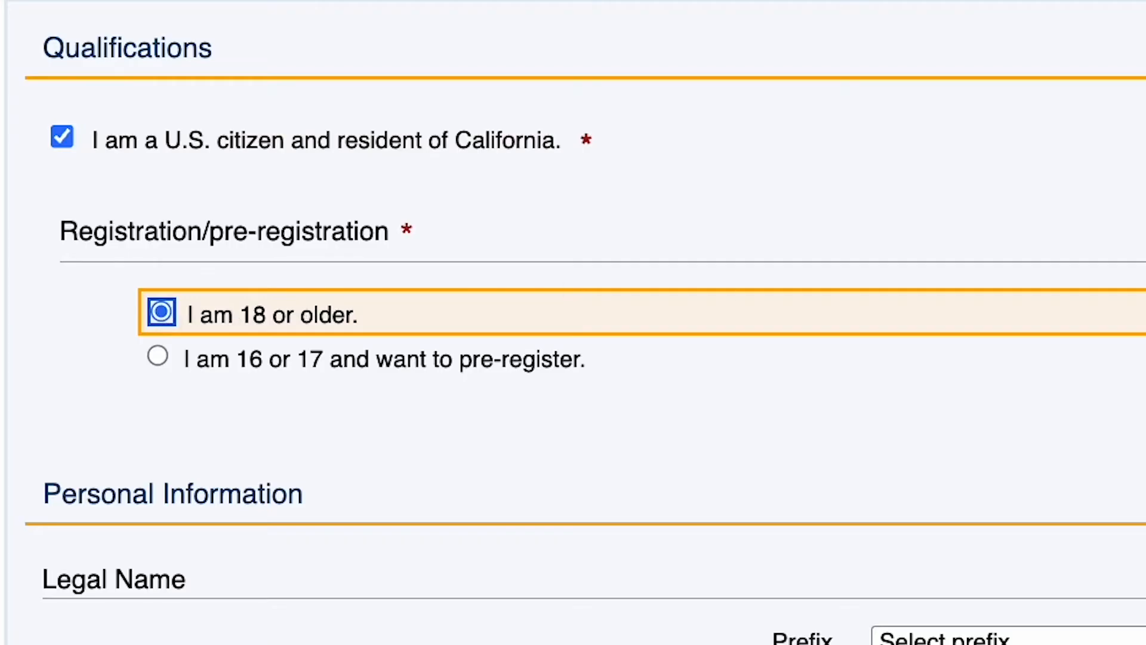
{"action": "scroll", "coordinate": [572, 322], "scroll_direction": "down", "scroll_amount": 10}
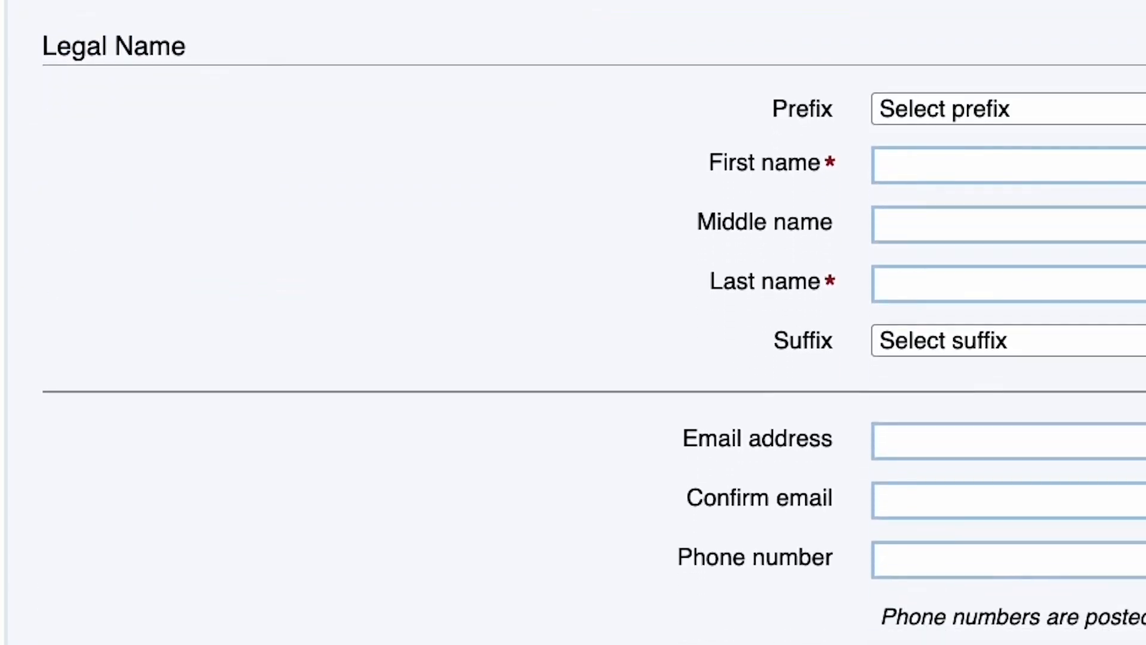
Step: Enter the applicant's legal first and last name, leaving suffix and middle name blank
{"action": "left_click", "coordinate": [957, 166]}
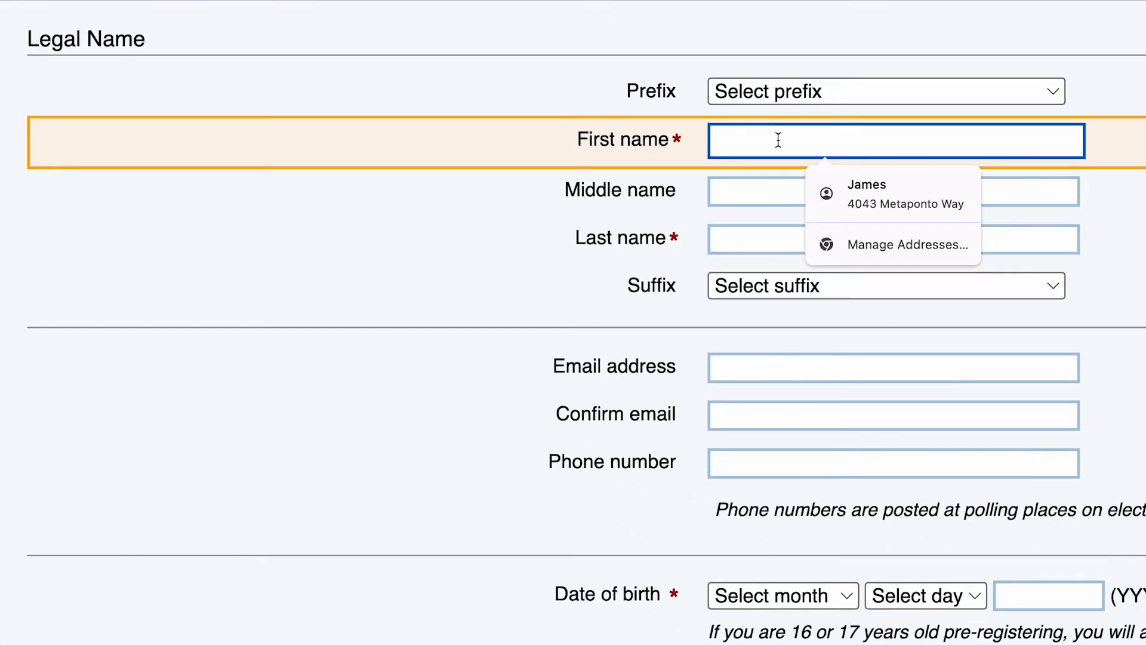
{"action": "type", "text": "John"}
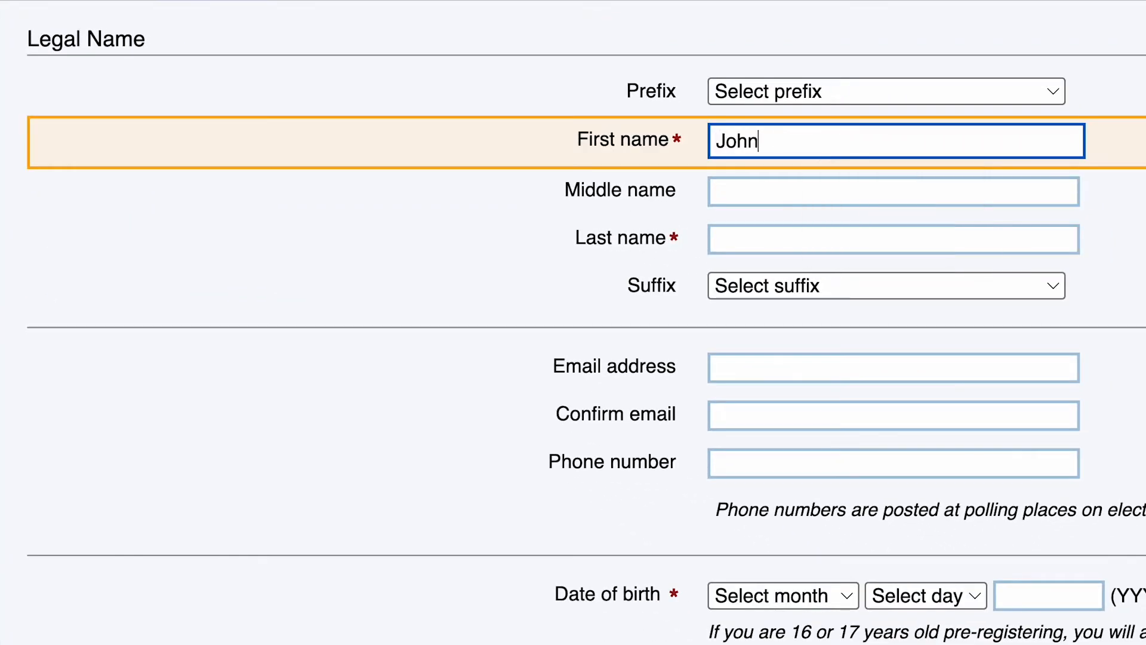
{"action": "left_click", "coordinate": [742, 240]}
{"action": "type", "text": "Doe"}
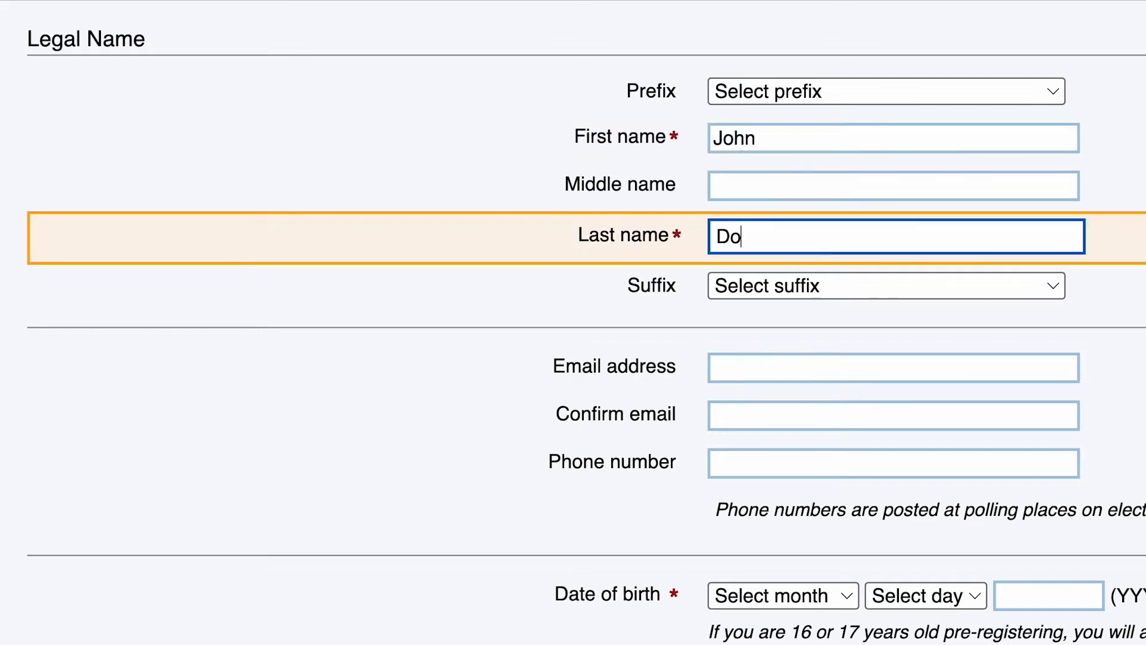
{"action": "left_click", "coordinate": [1054, 287]}
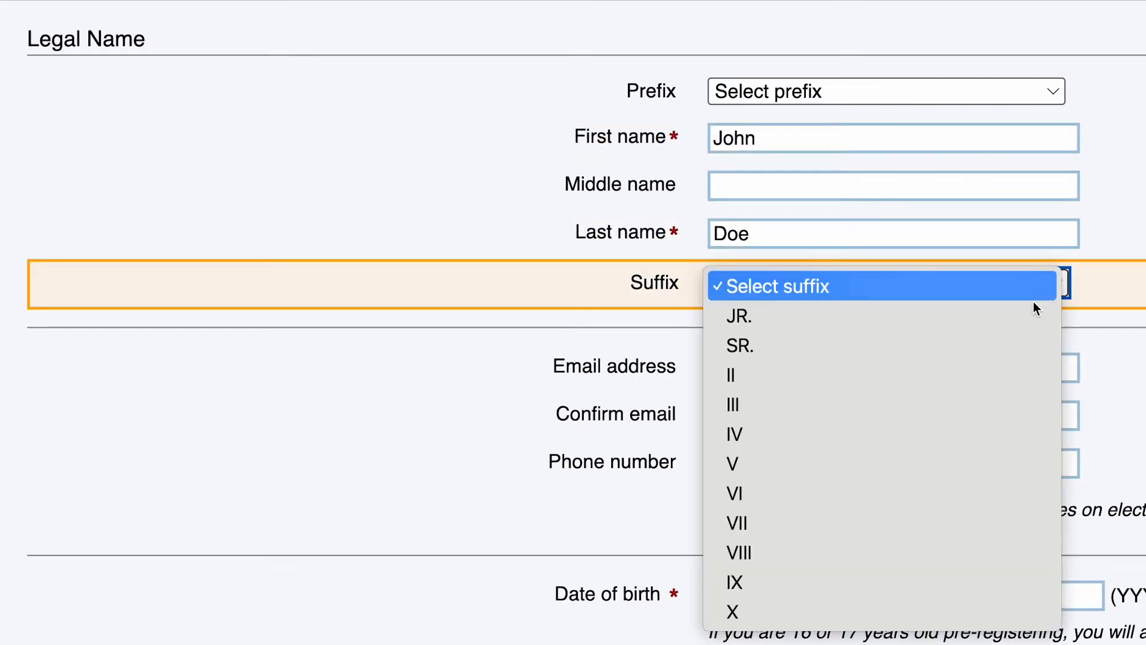
{"action": "left_click", "coordinate": [960, 287]}
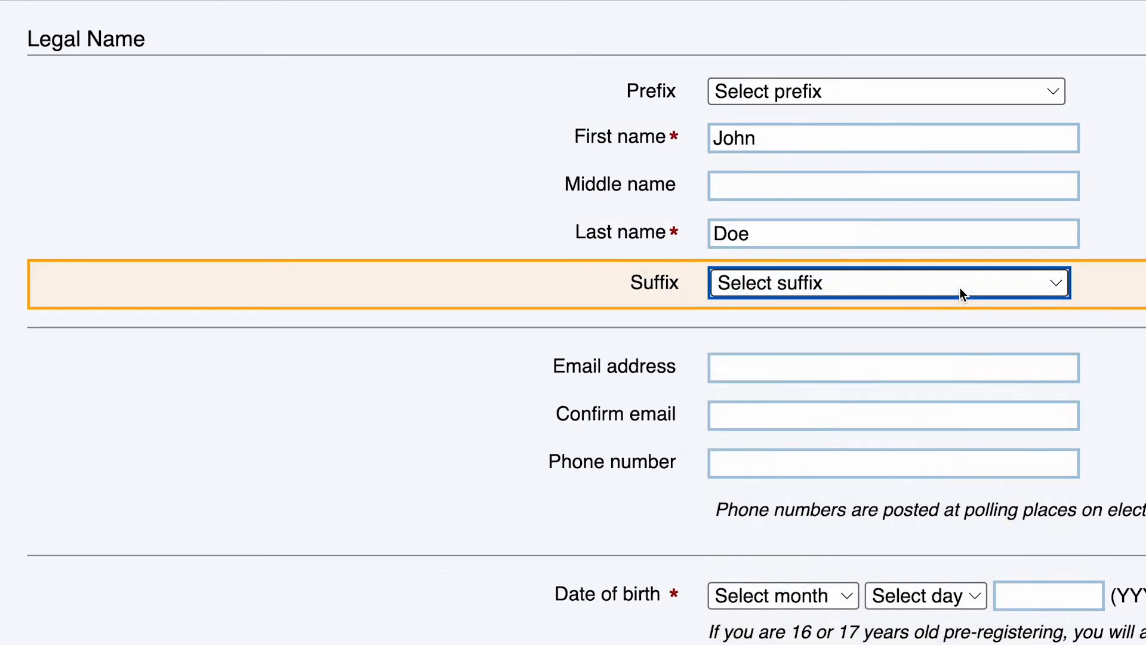
{"action": "left_click", "coordinate": [833, 182]}
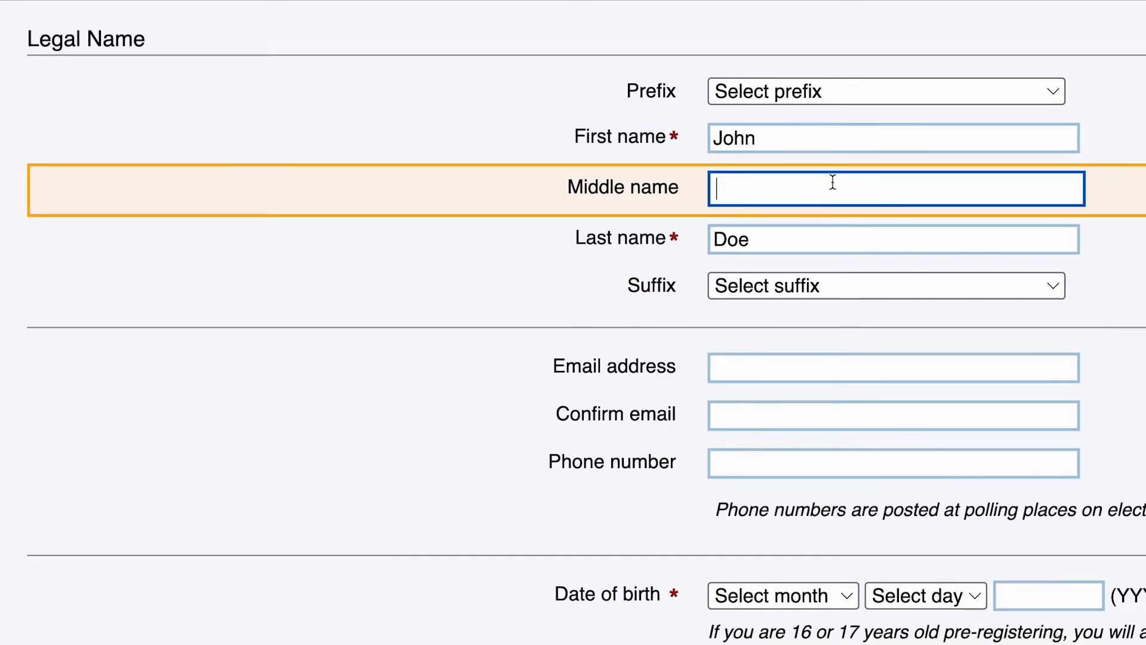
Step: Fill in the applicant's e-mail, its confirmation, and the phone number
{"action": "key", "text": "Tab"}
{"action": "key", "text": "Tab"}
{"action": "key", "text": "Tab"}
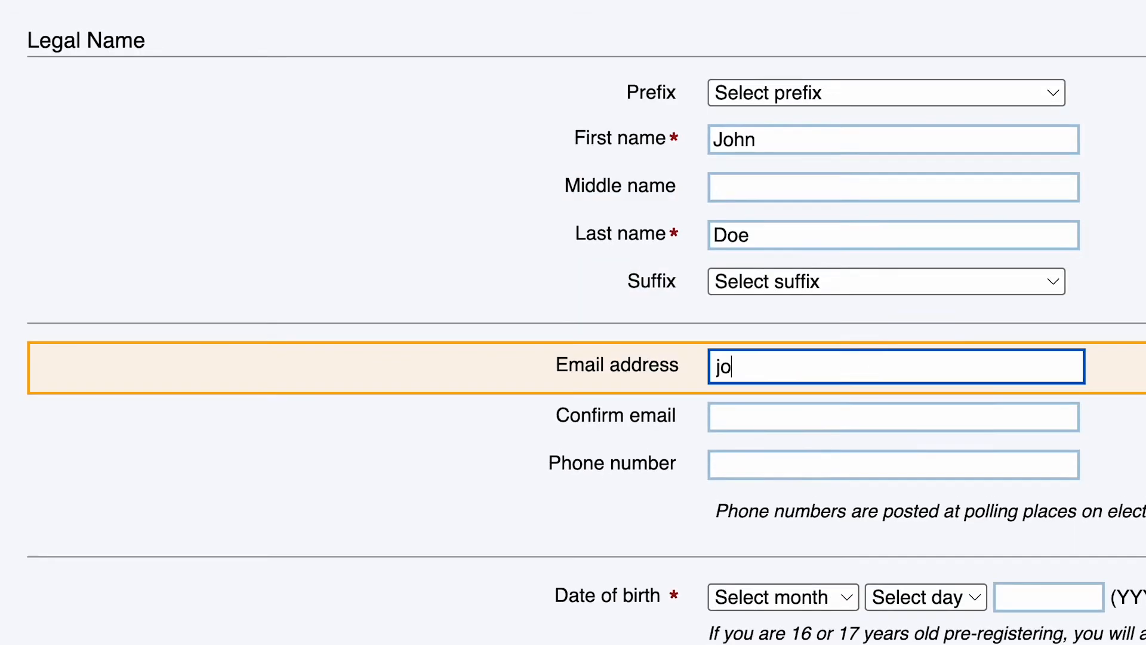
{"action": "key", "text": "Tab"}
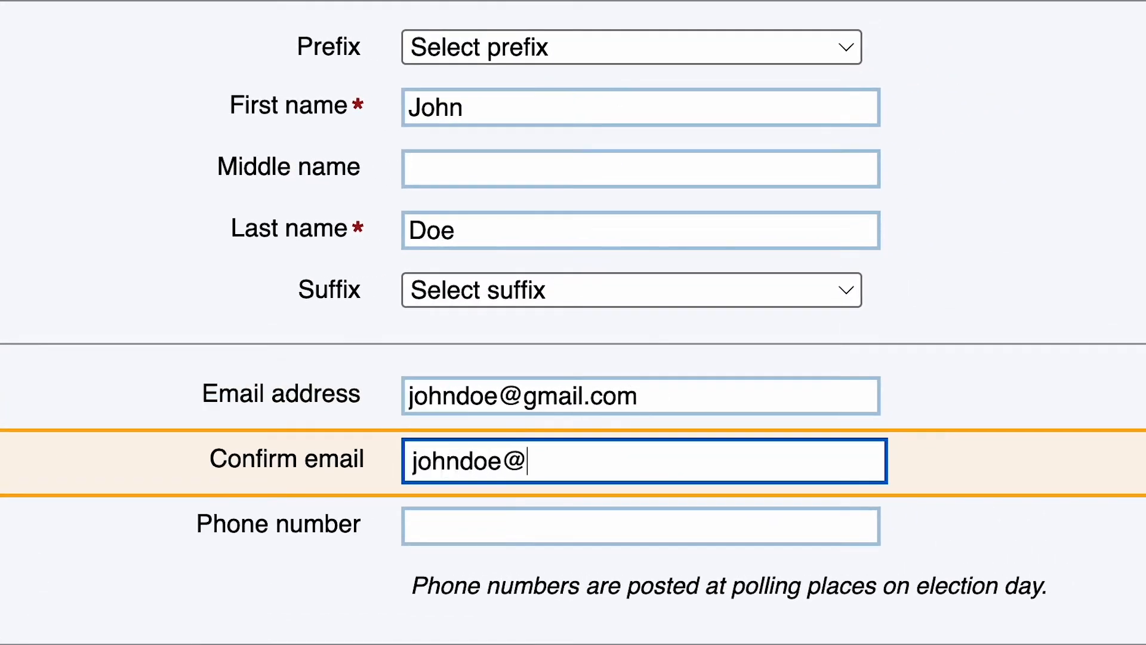
{"action": "key", "text": "Tab"}
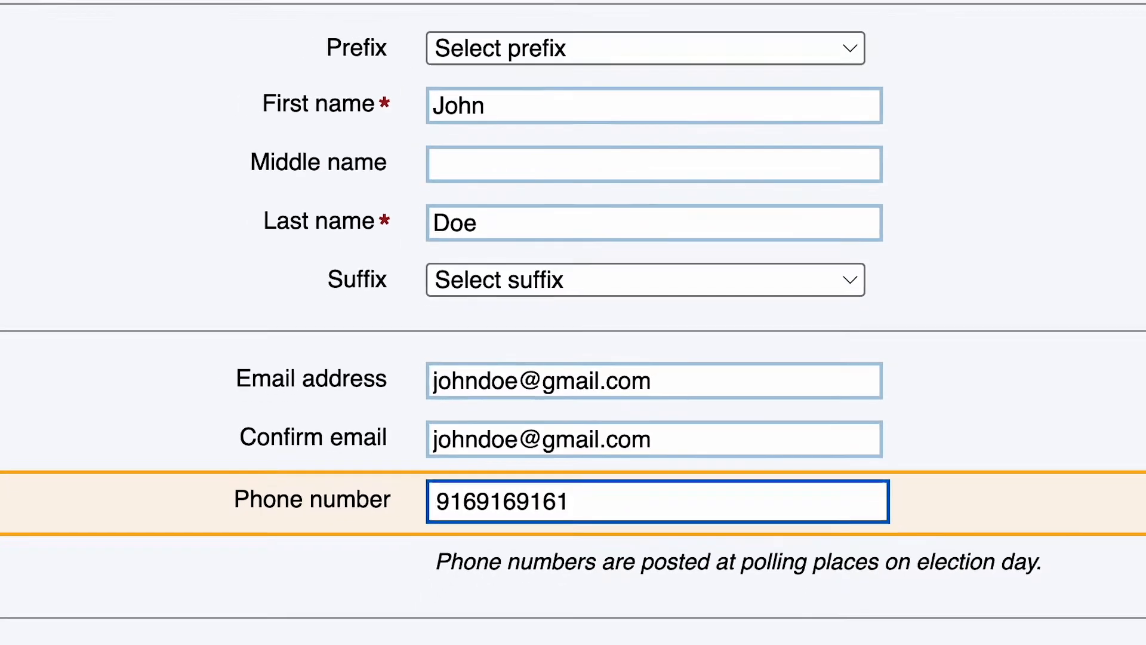
Step: Set birth date to January 1, 2001 and birthplace to U.S. State/Territory CALIFORNIA
{"action": "left_click", "coordinate": [686, 245]}
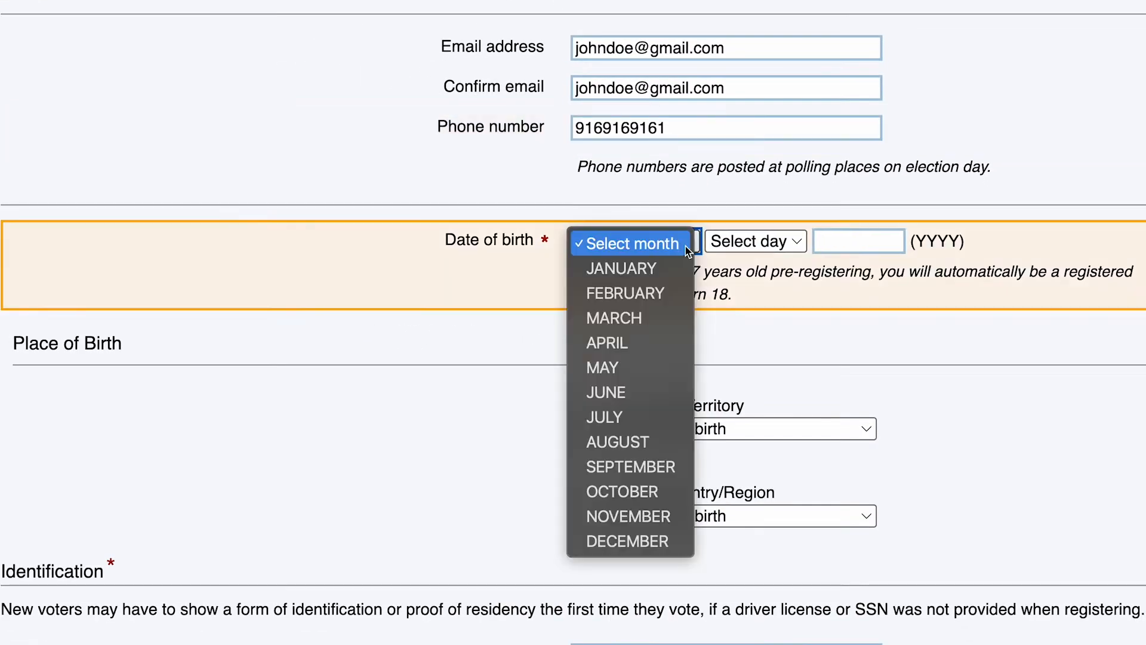
{"action": "left_click", "coordinate": [672, 268]}
{"action": "left_click", "coordinate": [795, 240]}
{"action": "left_click", "coordinate": [788, 265]}
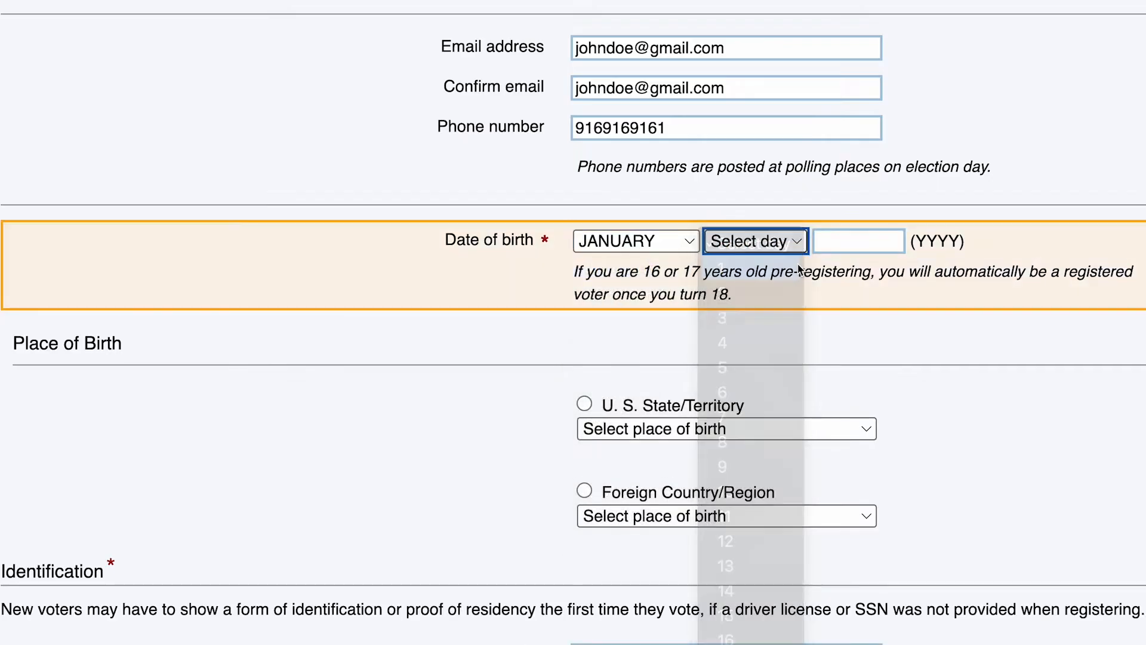
{"action": "left_click", "coordinate": [847, 239]}
{"action": "type", "text": "2001"}
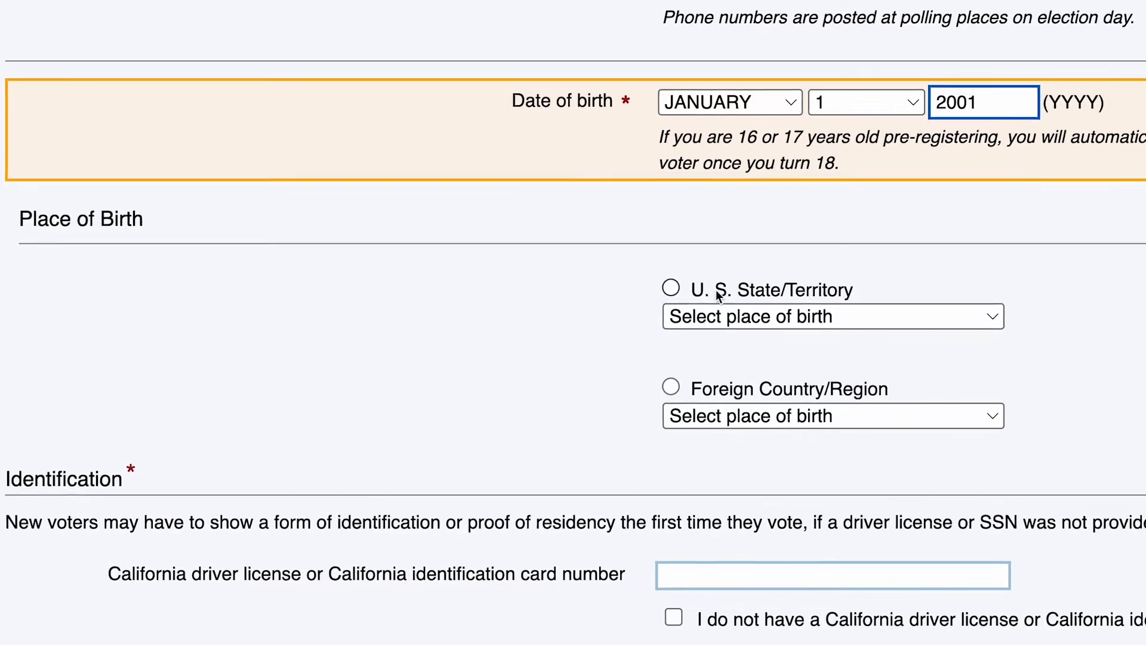
{"action": "left_click", "coordinate": [649, 316]}
{"action": "left_click", "coordinate": [956, 340]}
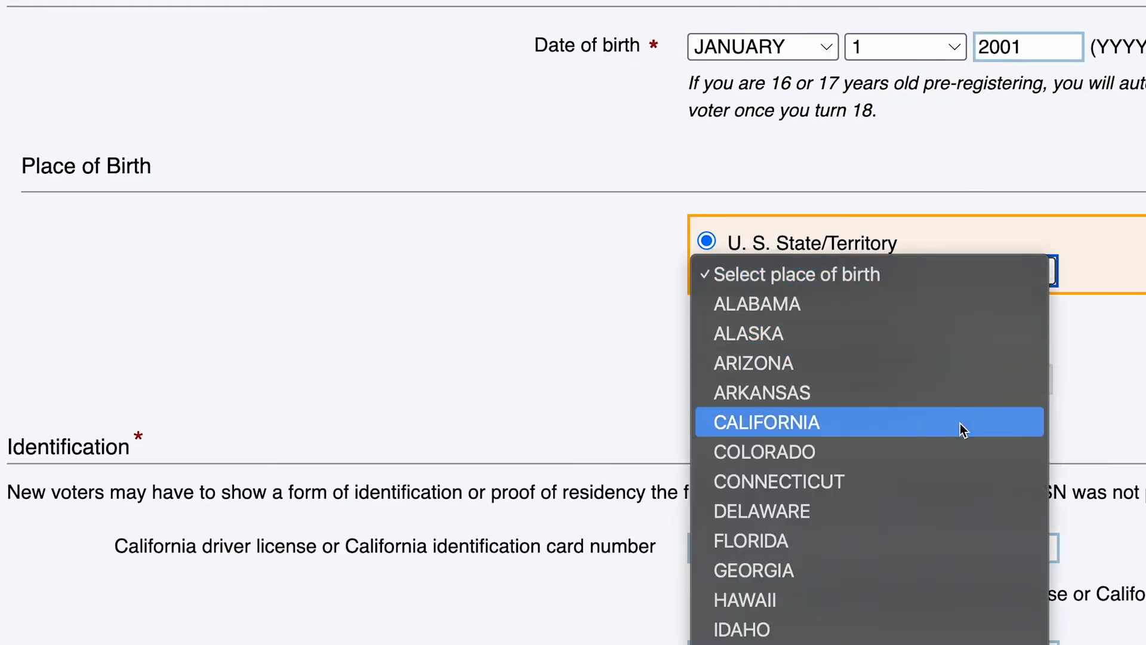
{"action": "left_click", "coordinate": [959, 425]}
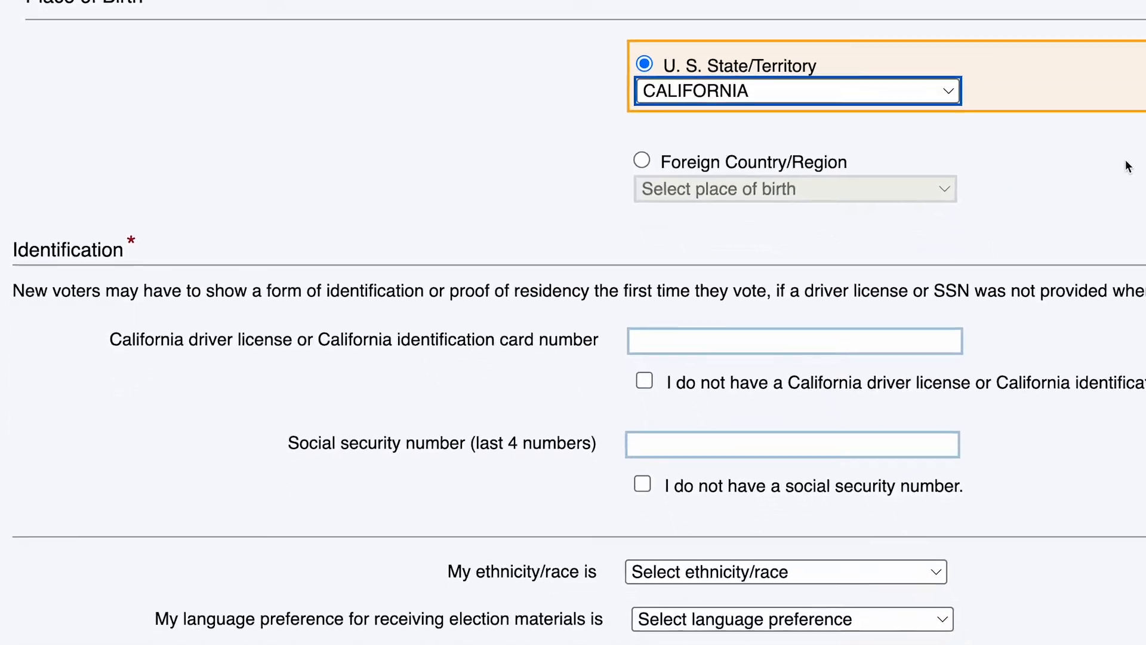
Step: Enter the applicant's California driver license number and last four SSN digits, leaving 'I do not have' unticked
{"action": "left_click", "coordinate": [732, 341]}
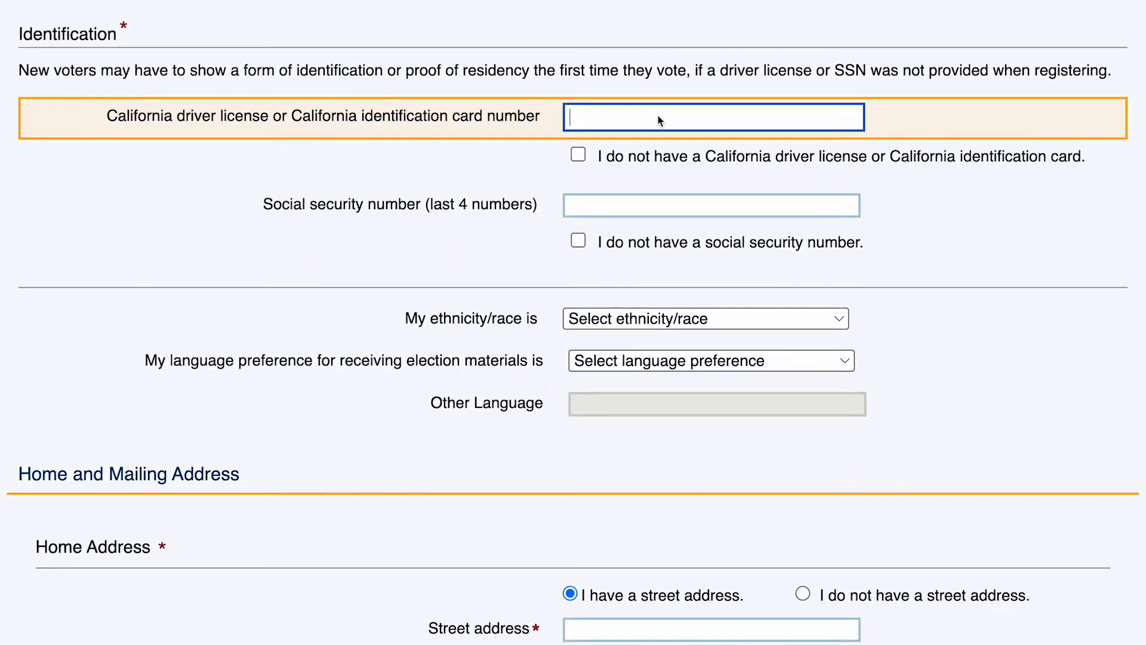
{"action": "type", "text": "D1234567"}
{"action": "left_click", "coordinate": [578, 155]}
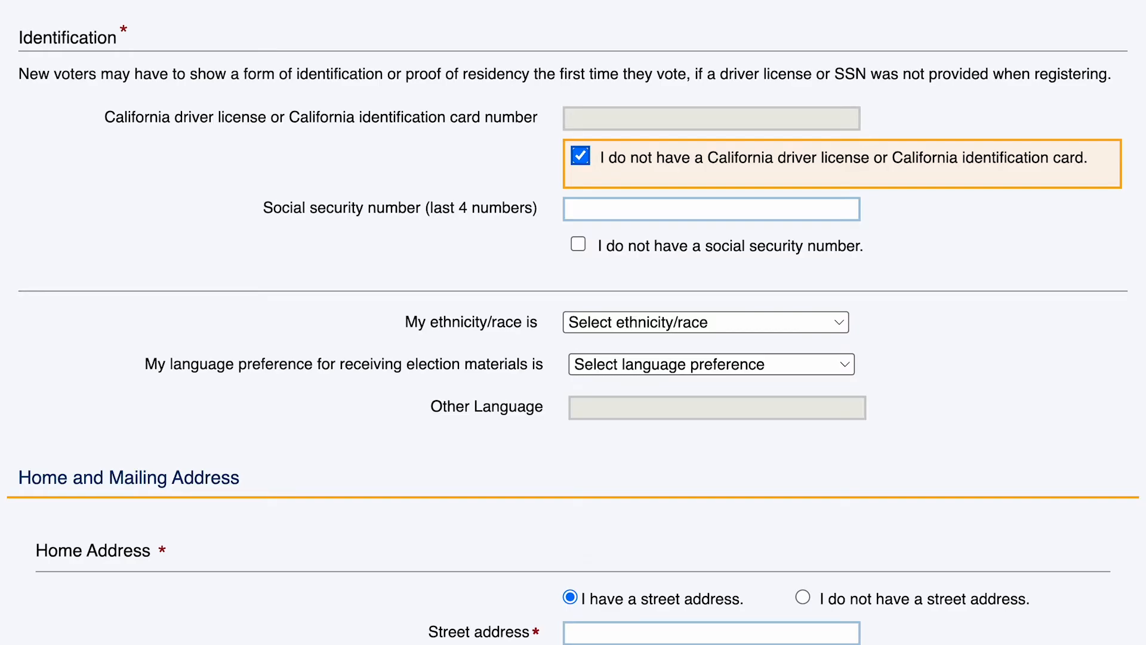
{"action": "left_click", "coordinate": [584, 209]}
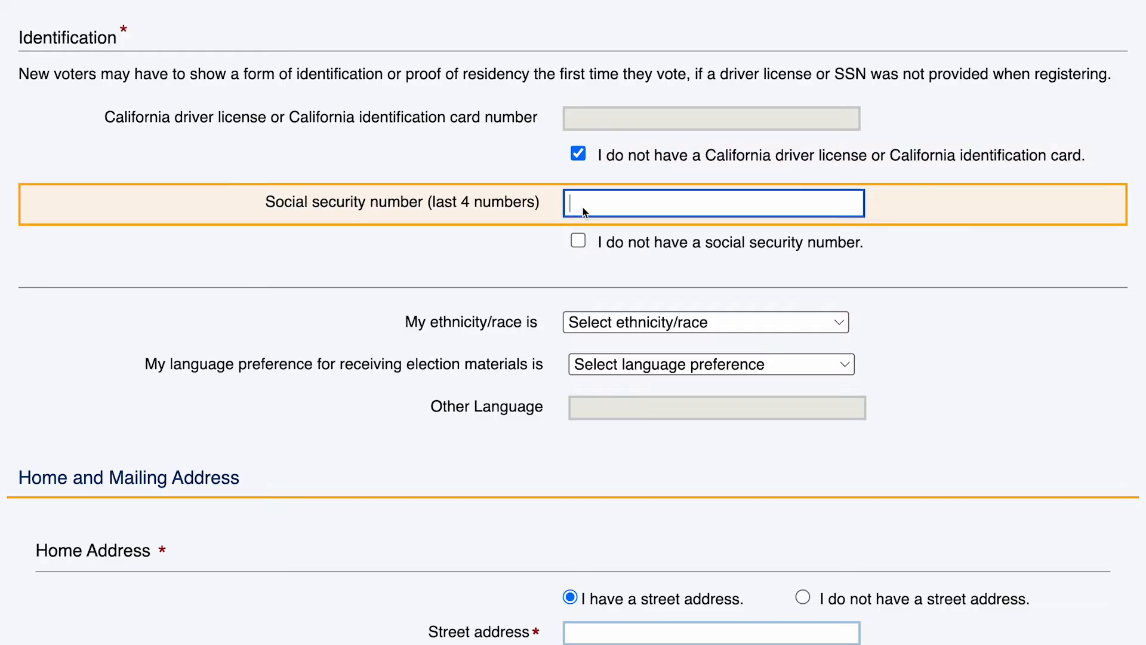
{"action": "type", "text": "1234"}
{"action": "left_click", "coordinate": [582, 245]}
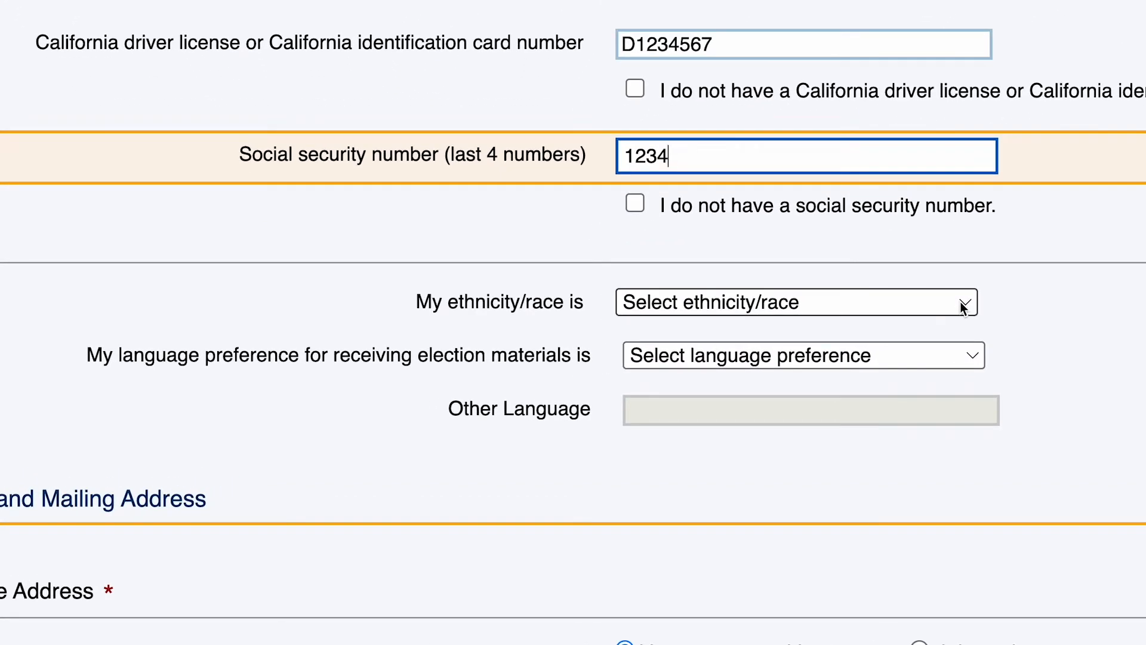
{"action": "left_click", "coordinate": [970, 302]}
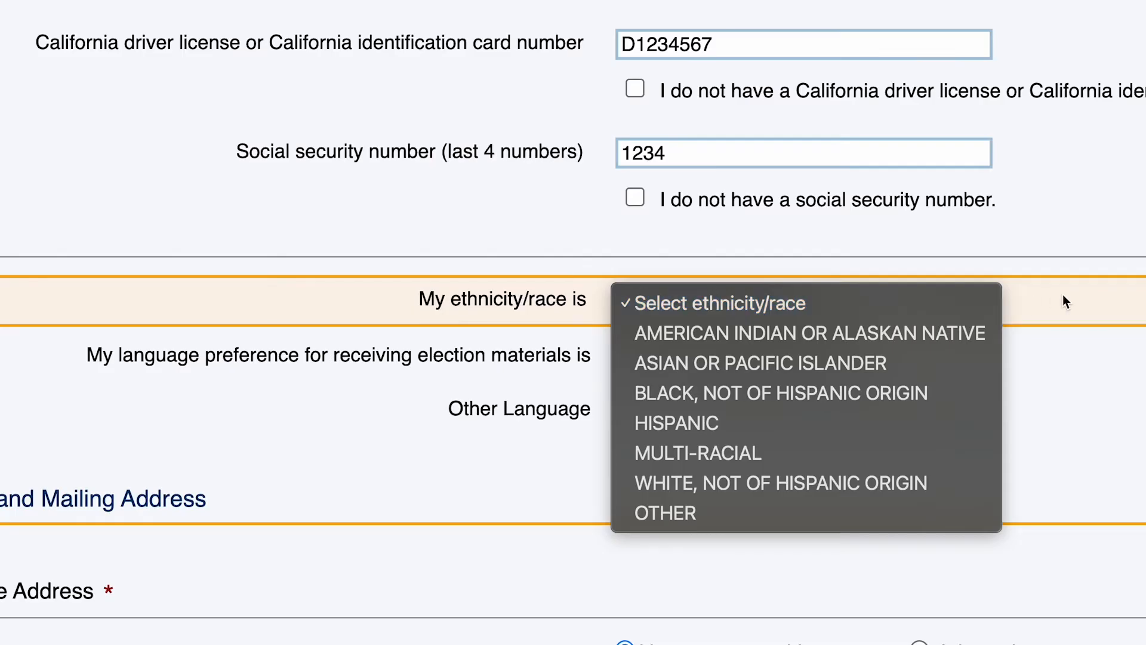
{"action": "left_click", "coordinate": [1105, 349]}
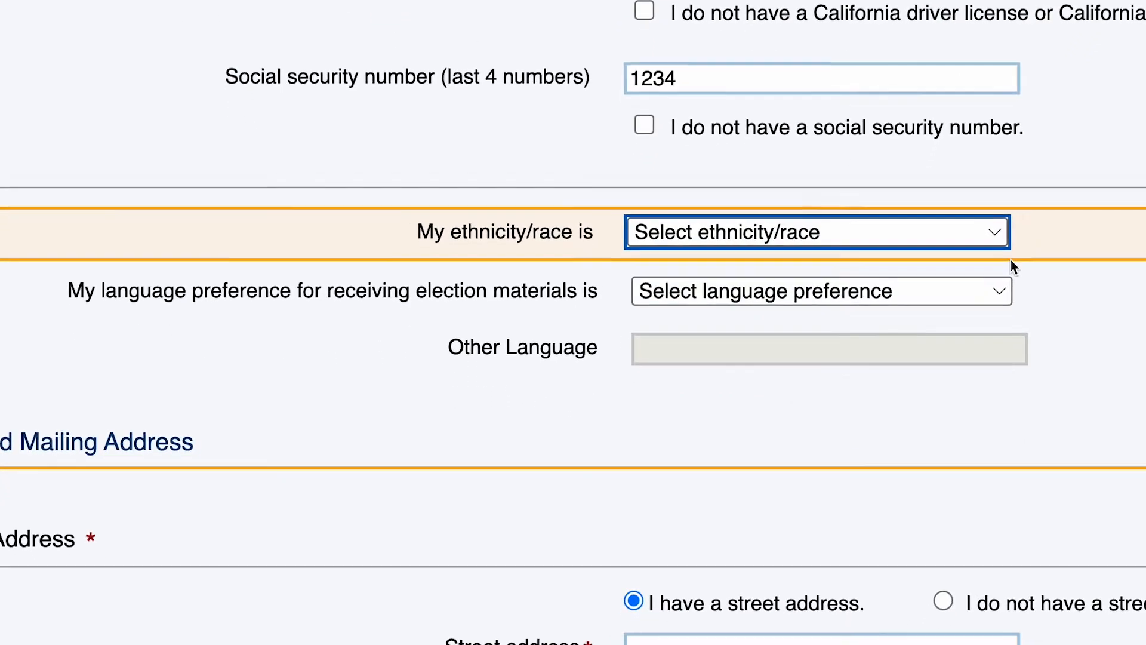
{"action": "left_click", "coordinate": [980, 362]}
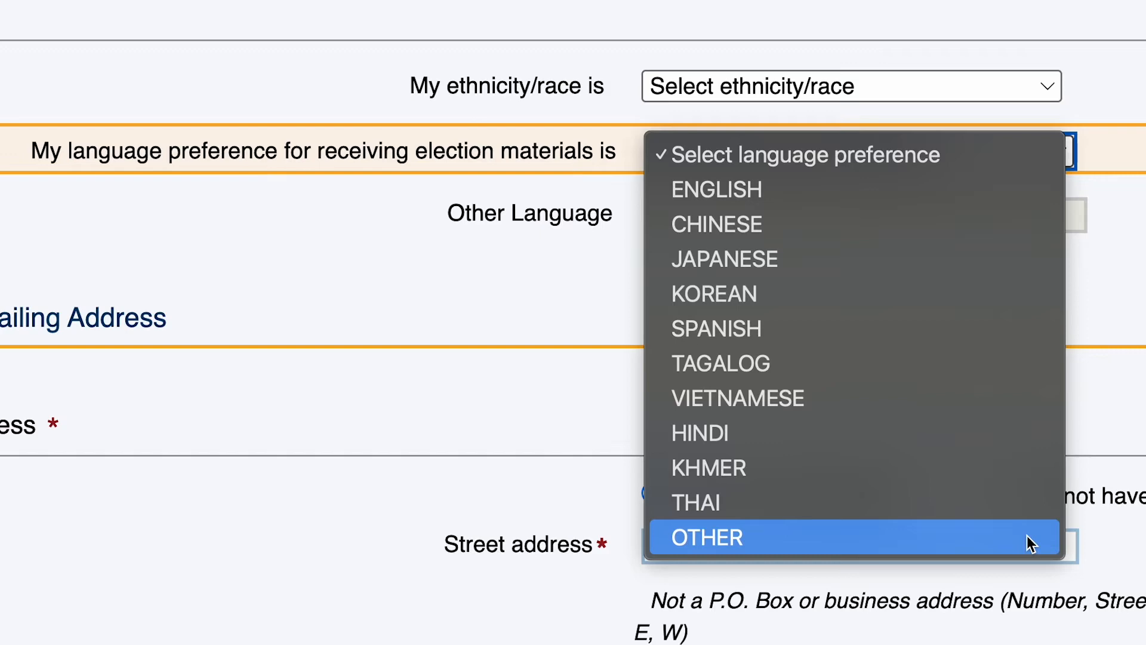
{"action": "left_click", "coordinate": [1122, 478]}
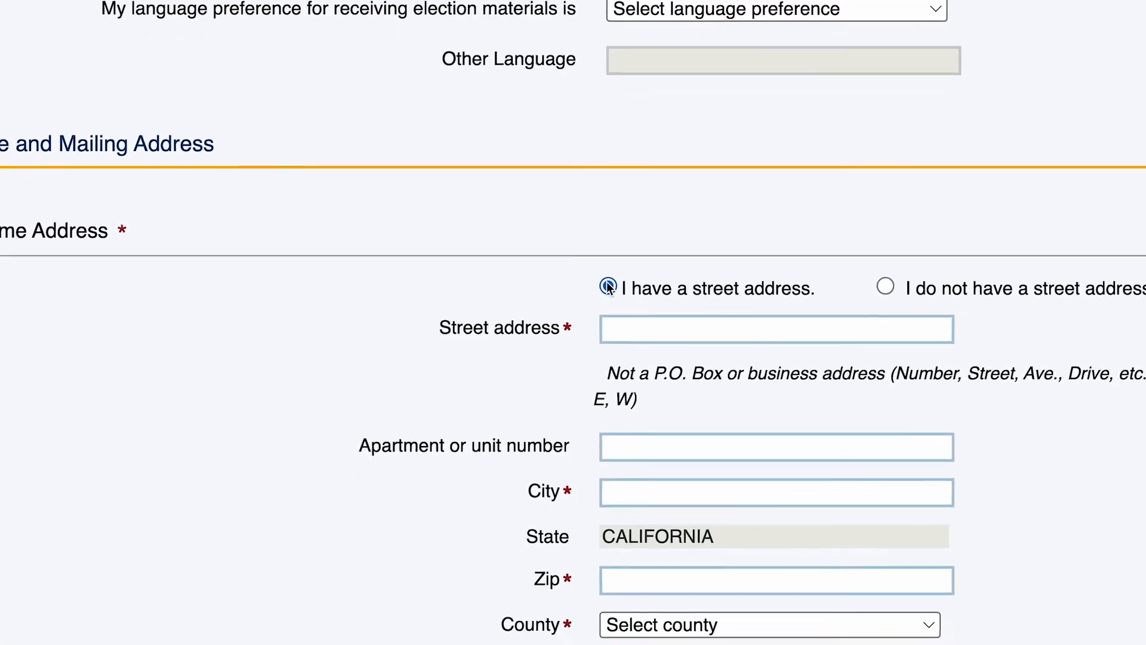
Step: Enter the home street address, city and zip code, and choose SACRAMENTO county
{"action": "left_click", "coordinate": [608, 259]}
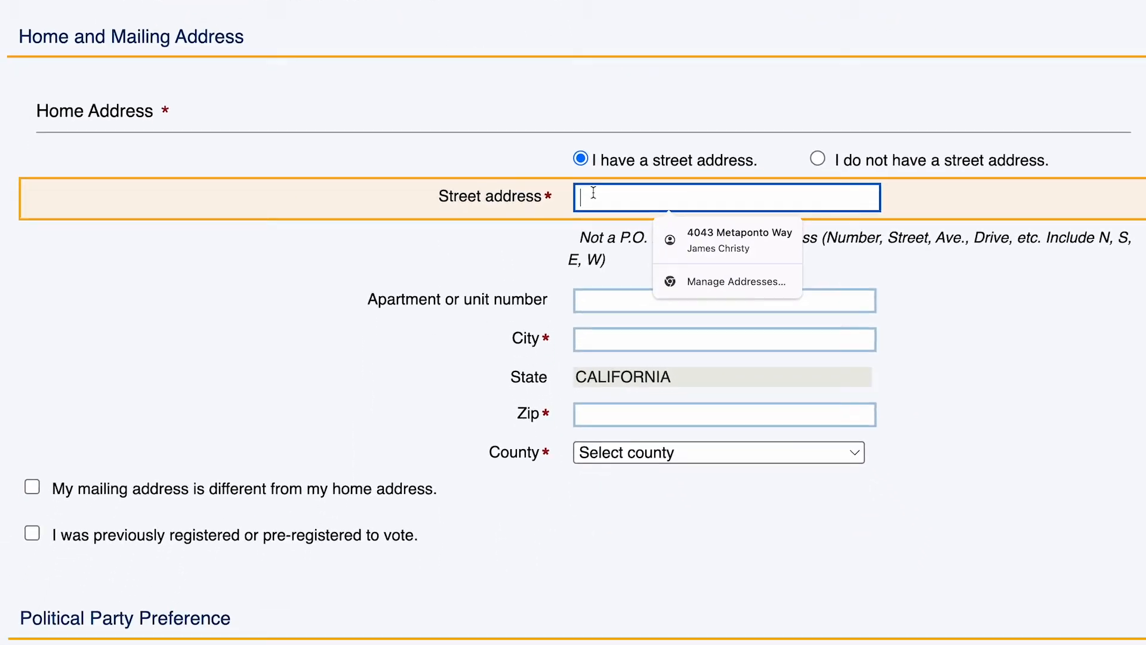
{"action": "type", "text": "123 TEST STREET"}
{"action": "left_click", "coordinate": [629, 336]}
{"action": "type", "text": "SACRAMENTO"}
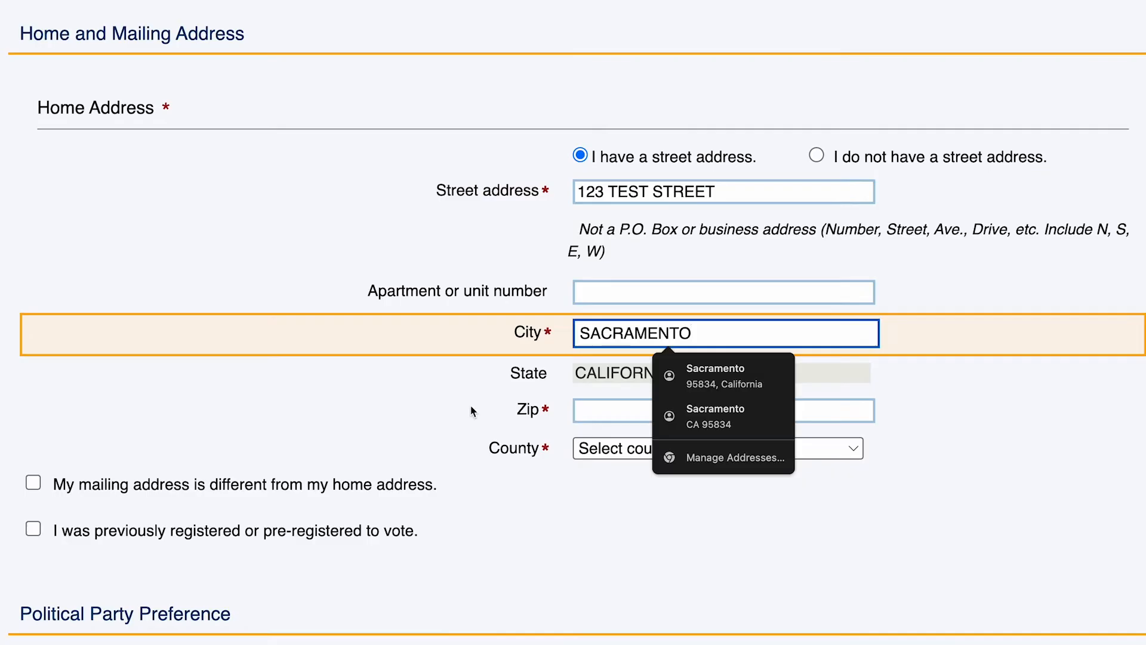
{"action": "left_click", "coordinate": [610, 408]}
{"action": "type", "text": "95814"}
{"action": "left_click", "coordinate": [835, 448]}
{"action": "scroll", "coordinate": [754, 348], "scroll_direction": "down", "scroll_amount": 5}
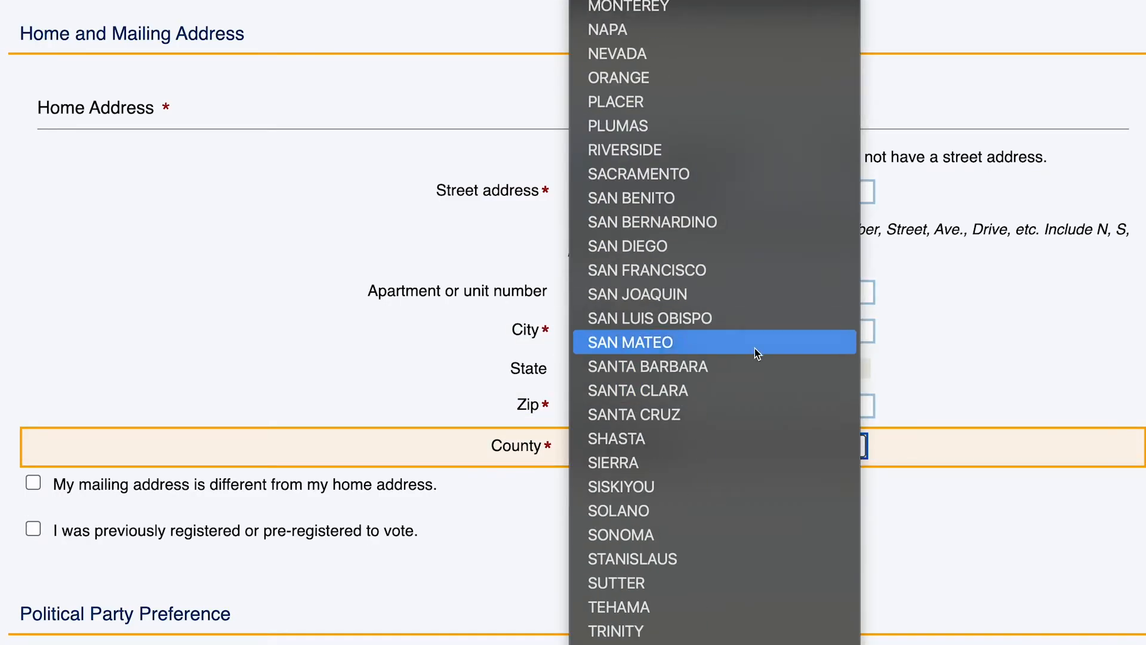
{"action": "left_click", "coordinate": [748, 175]}
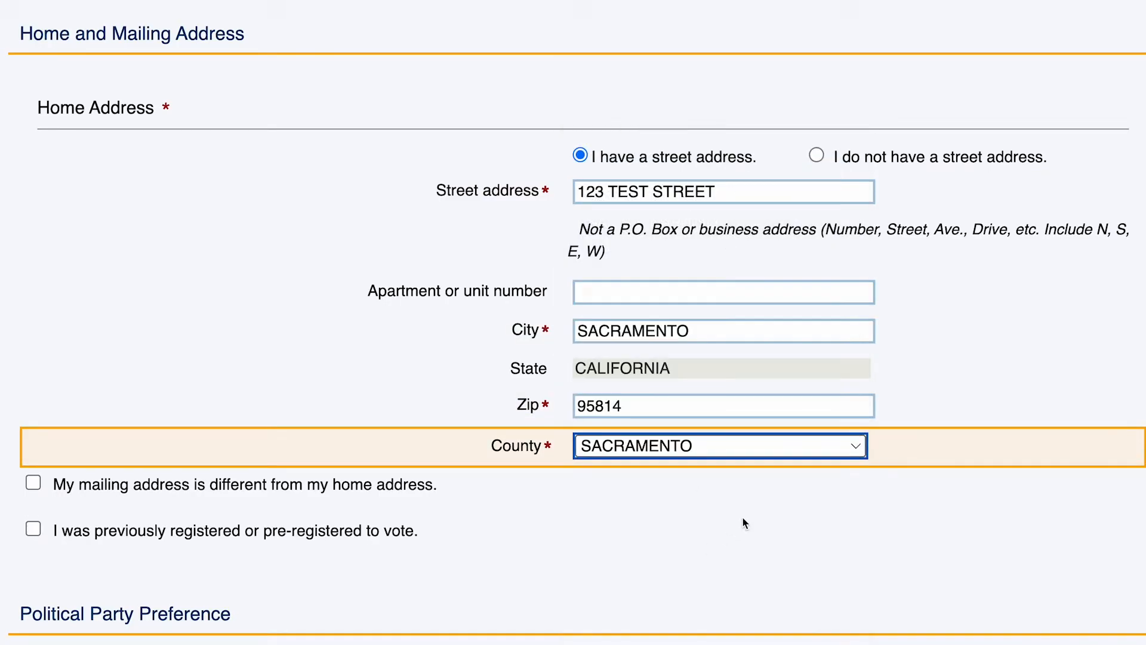
{"action": "left_click", "coordinate": [577, 235]}
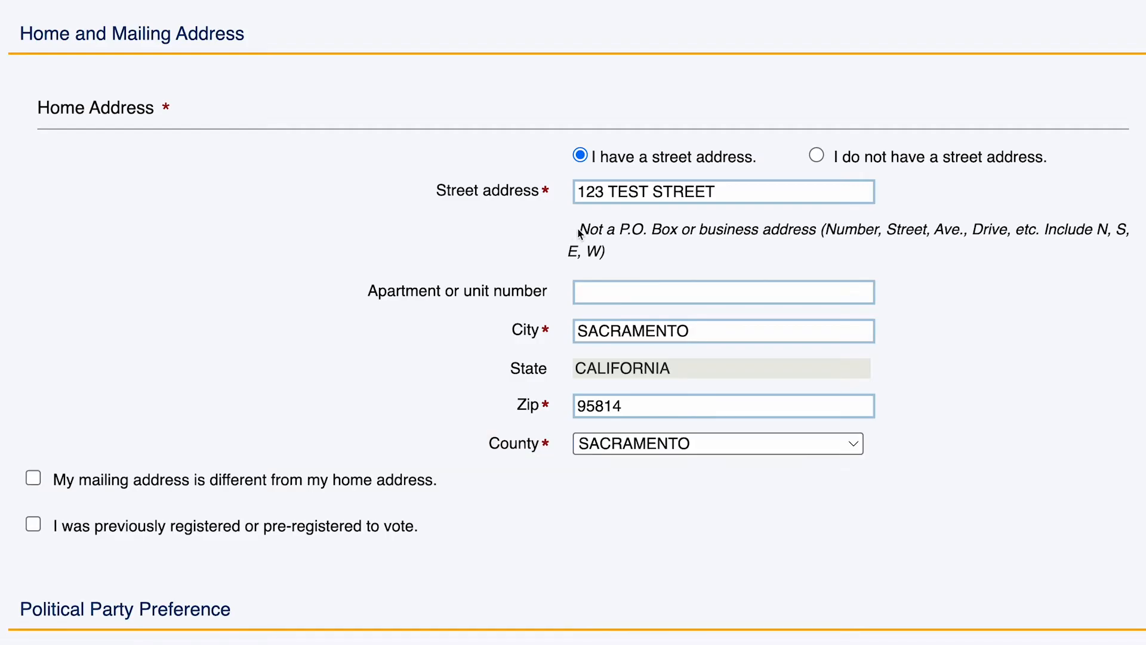
{"action": "left_click_drag", "start_coordinate": [579, 233], "coordinate": [651, 251]}
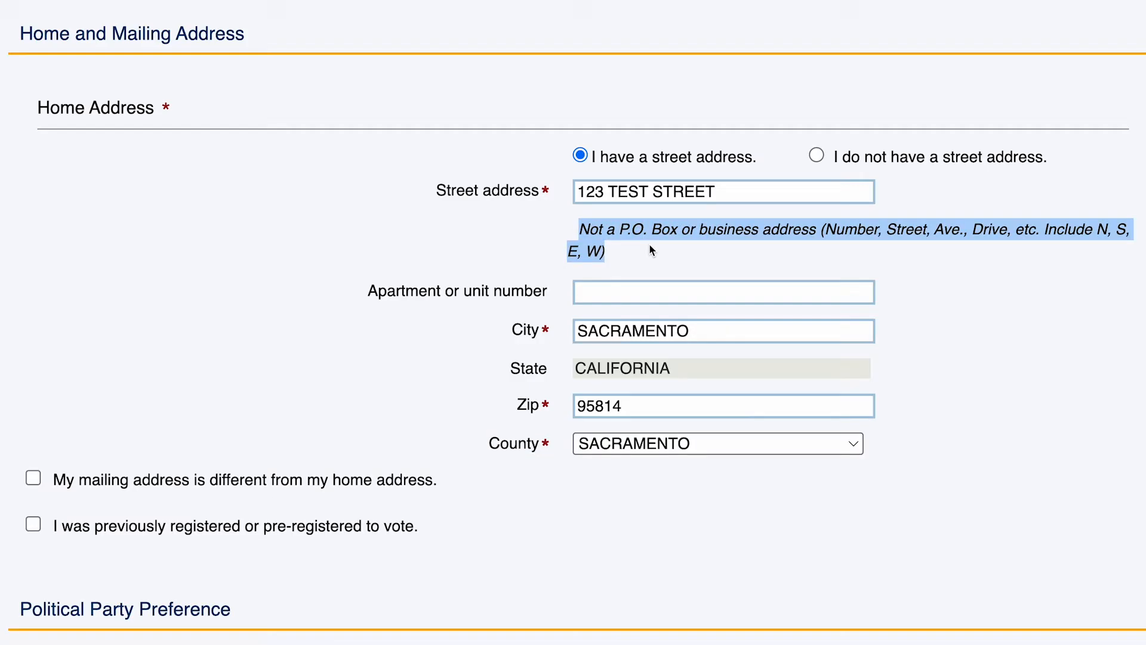
{"action": "left_click", "coordinate": [723, 256]}
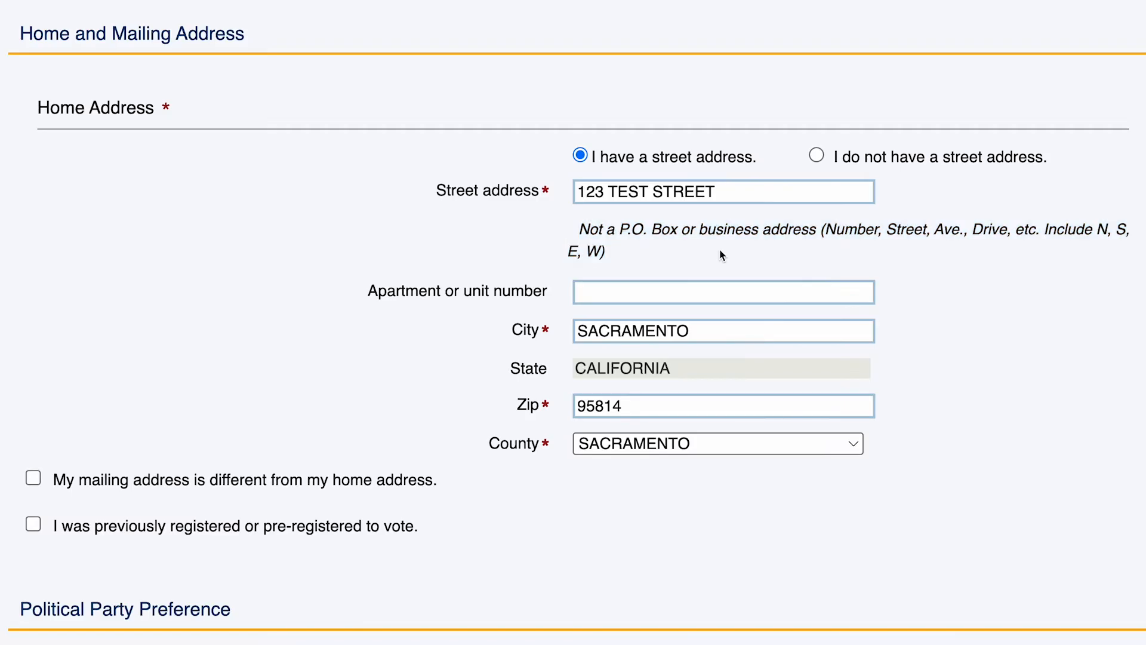
Step: Try the no-street-address option, switch back, then tick 'My mailing address is different'
{"action": "left_click", "coordinate": [817, 156]}
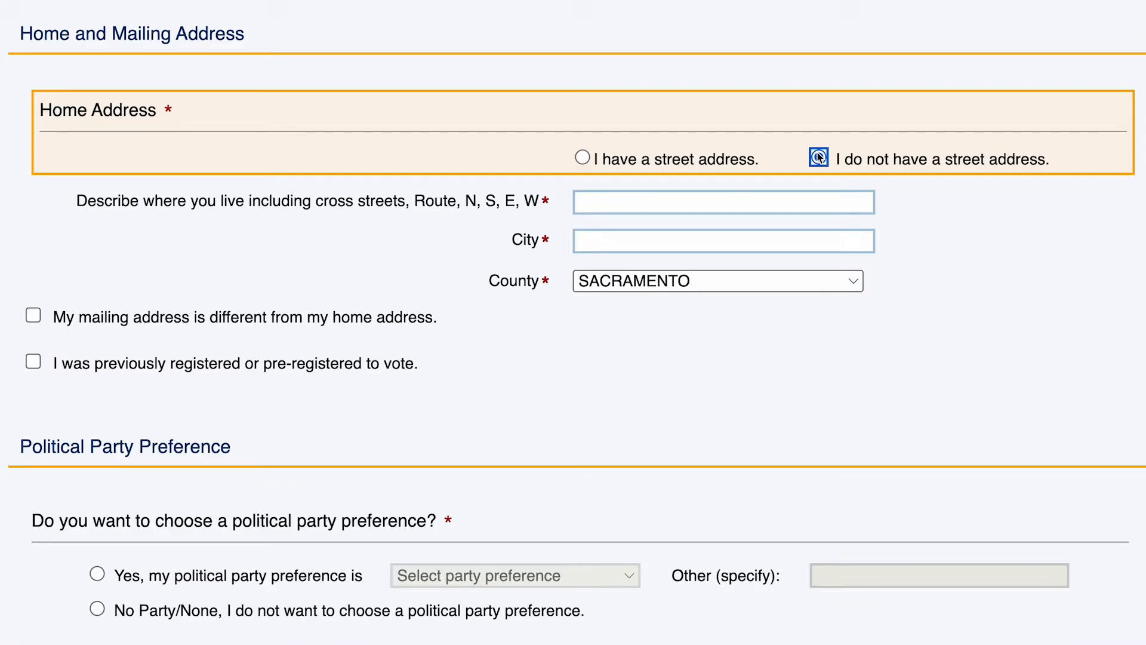
{"action": "left_click", "coordinate": [648, 203]}
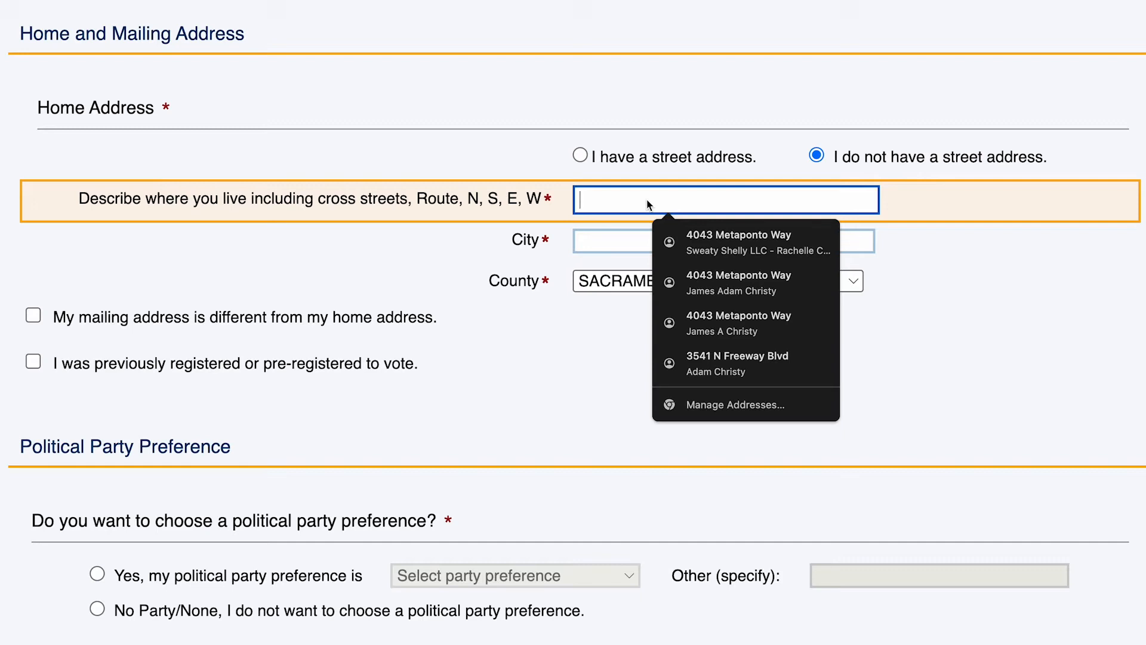
{"action": "left_click", "coordinate": [622, 243]}
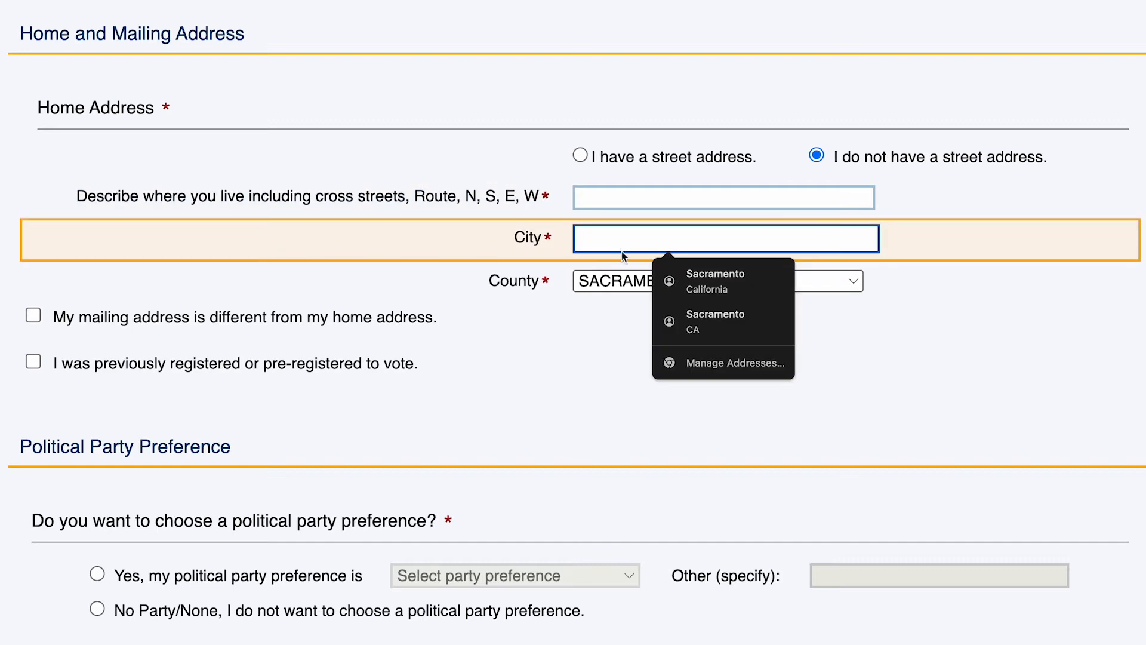
{"action": "left_click", "coordinate": [623, 280]}
{"action": "left_click", "coordinate": [624, 276]}
{"action": "left_click", "coordinate": [579, 155]}
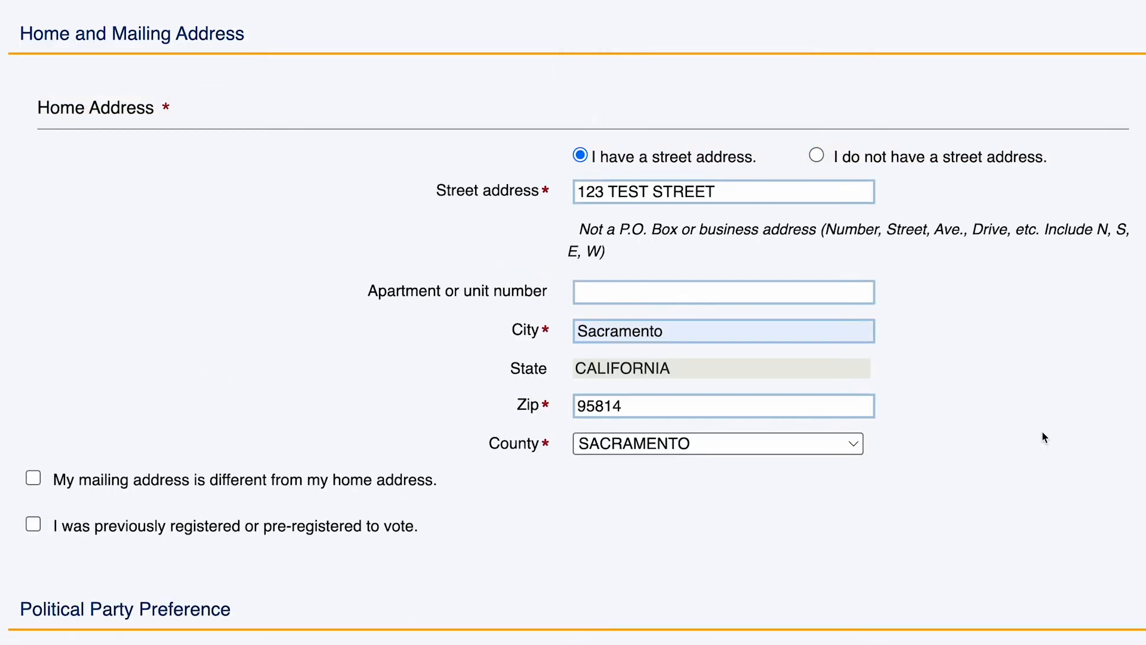
{"action": "scroll", "coordinate": [1042, 438], "scroll_direction": "down", "scroll_amount": 2}
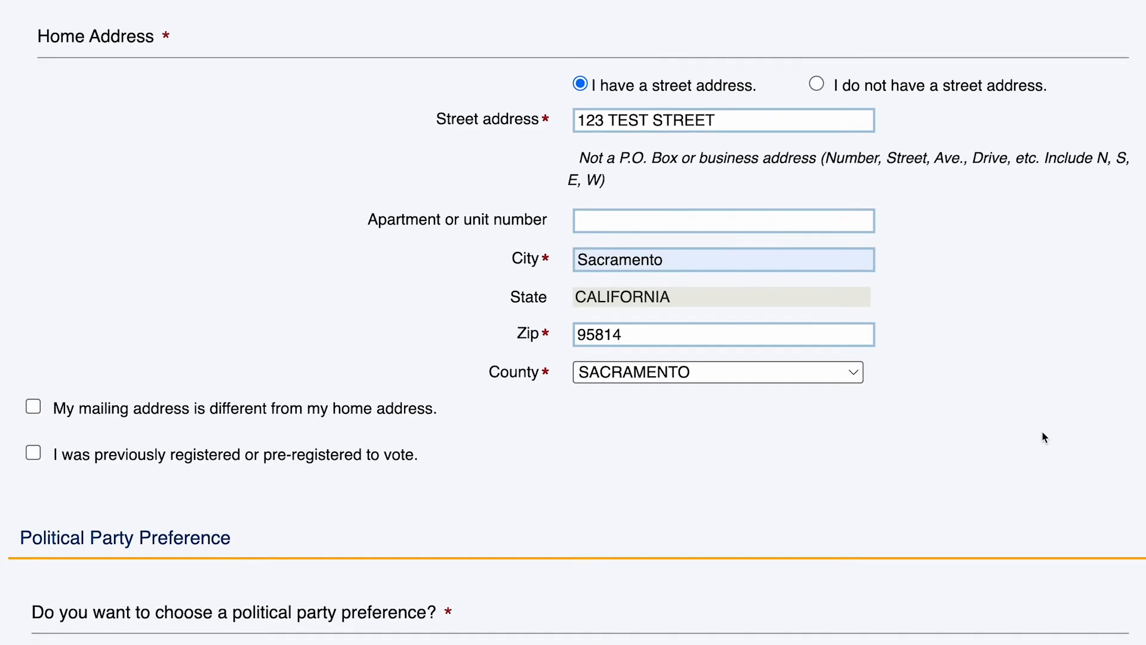
{"action": "left_click", "coordinate": [33, 407]}
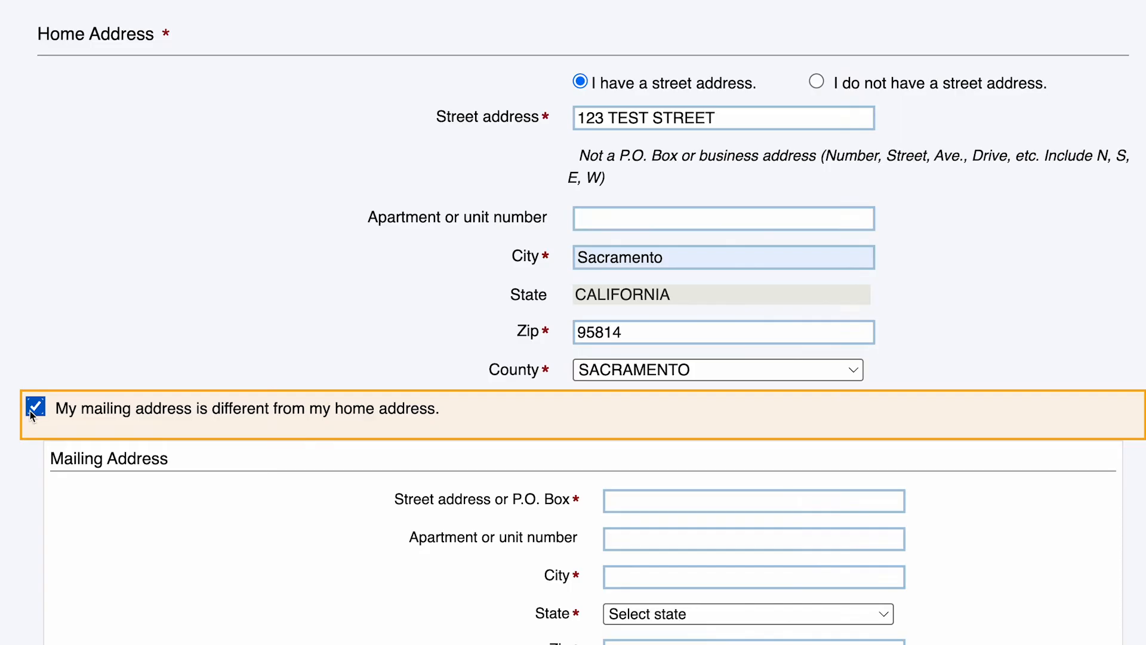
Step: Untick the different-mailing-address box and toggle 'previously registered' on and back off
{"action": "left_click", "coordinate": [31, 411]}
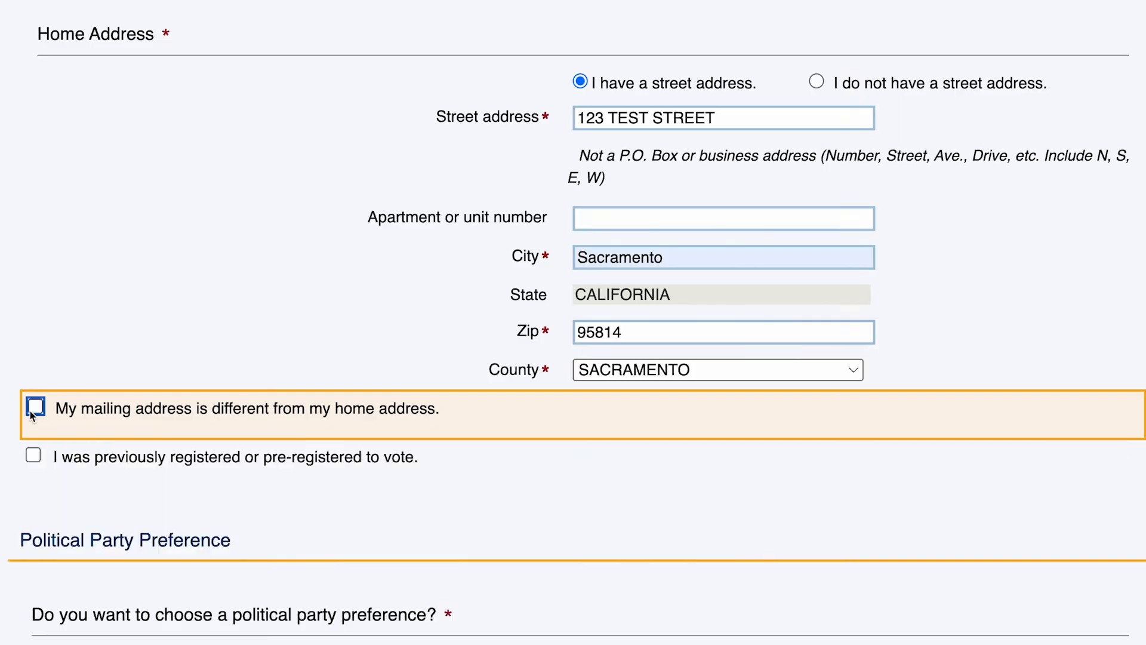
{"action": "left_click", "coordinate": [34, 457]}
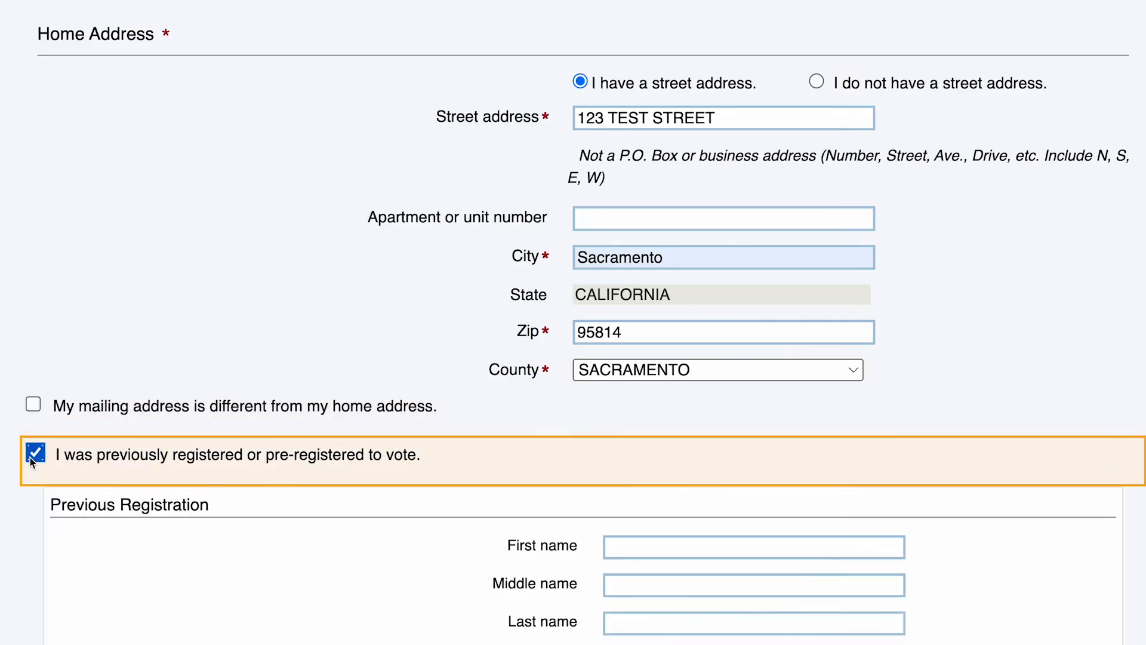
{"action": "scroll", "coordinate": [30, 457], "scroll_direction": "down", "scroll_amount": 5}
{"action": "scroll", "coordinate": [30, 457], "scroll_direction": "down", "scroll_amount": 1}
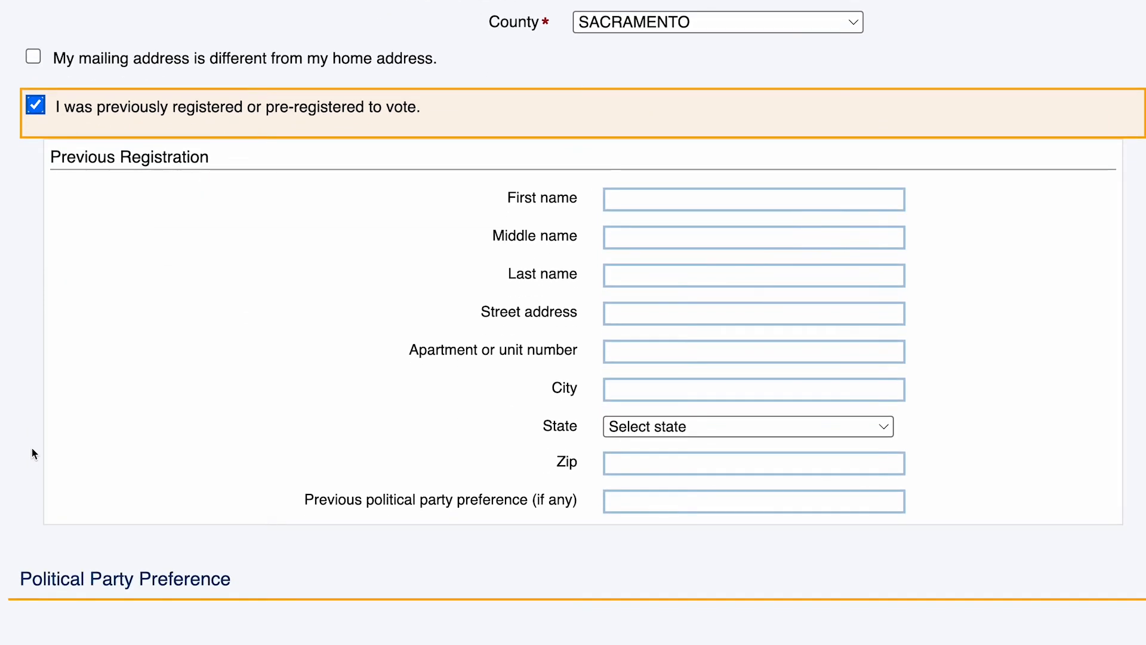
{"action": "left_click", "coordinate": [35, 106]}
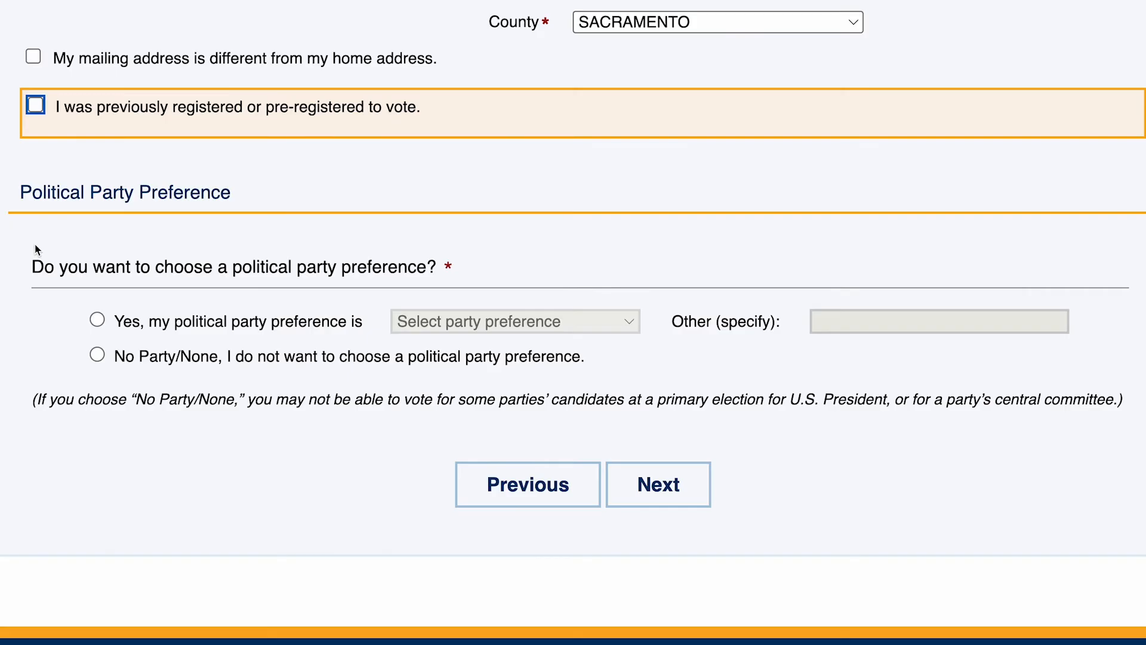
Step: Select No Party/None as the political party preference and continue to step 3
{"action": "left_click", "coordinate": [98, 319]}
{"action": "left_click", "coordinate": [632, 321]}
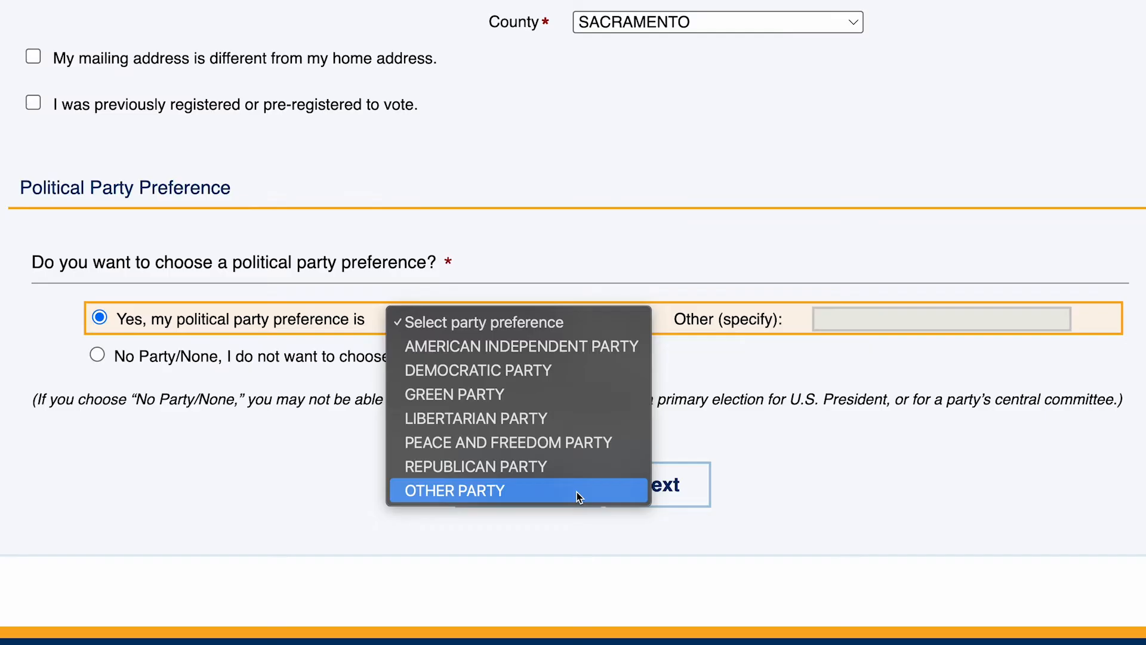
{"action": "left_click", "coordinate": [458, 561]}
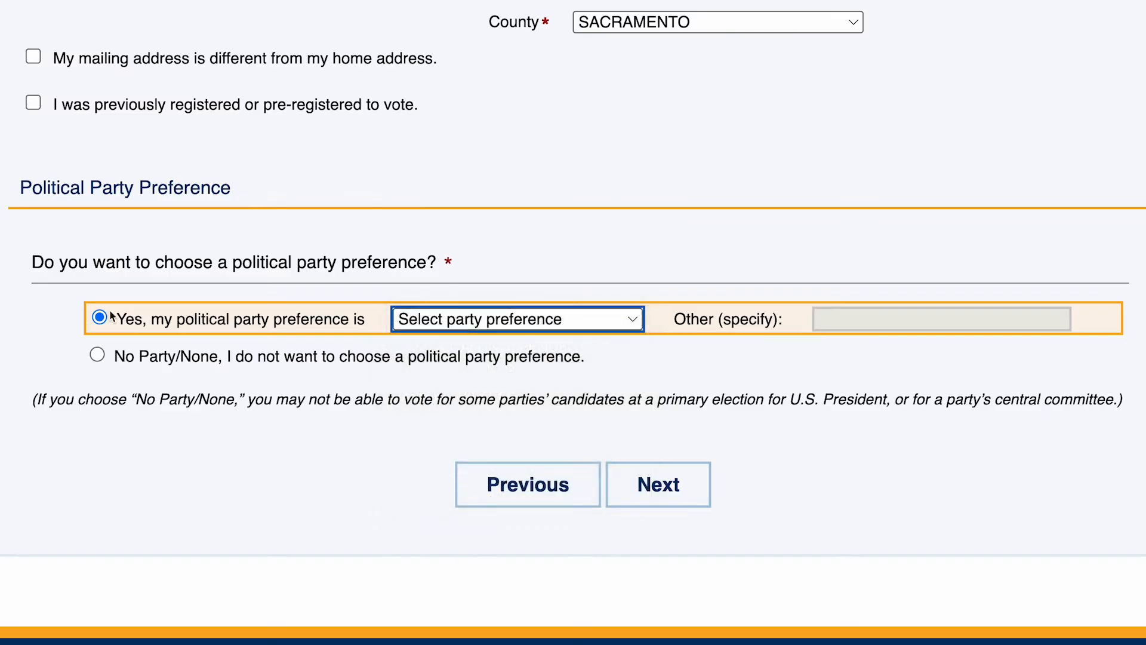
{"action": "left_click", "coordinate": [98, 357]}
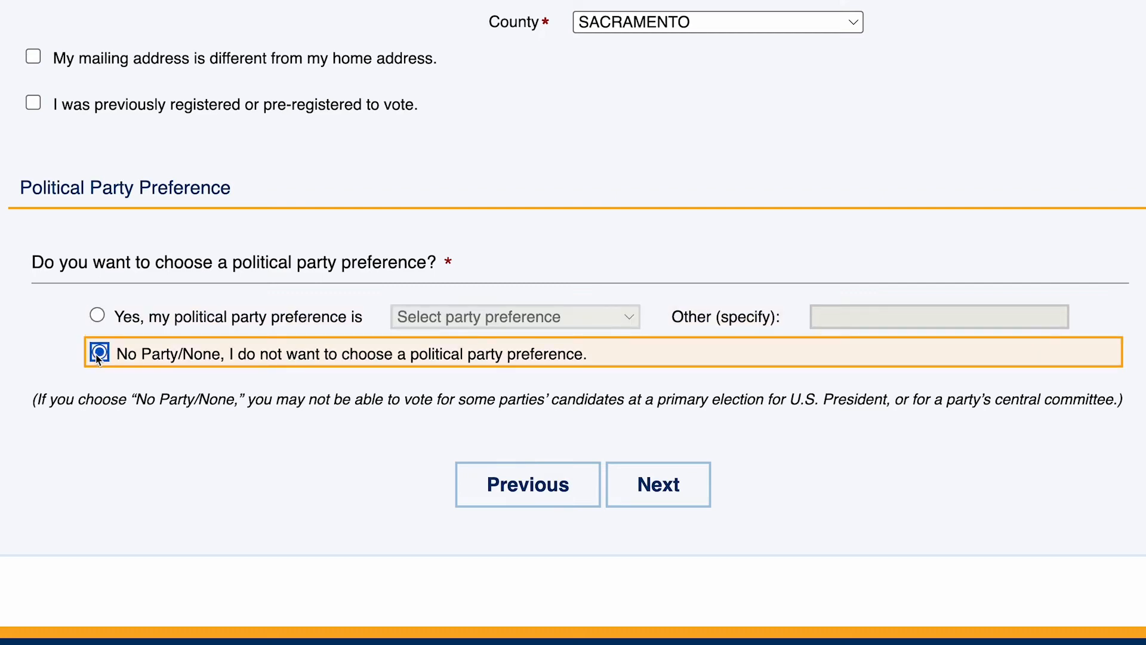
{"action": "left_click", "coordinate": [690, 482]}
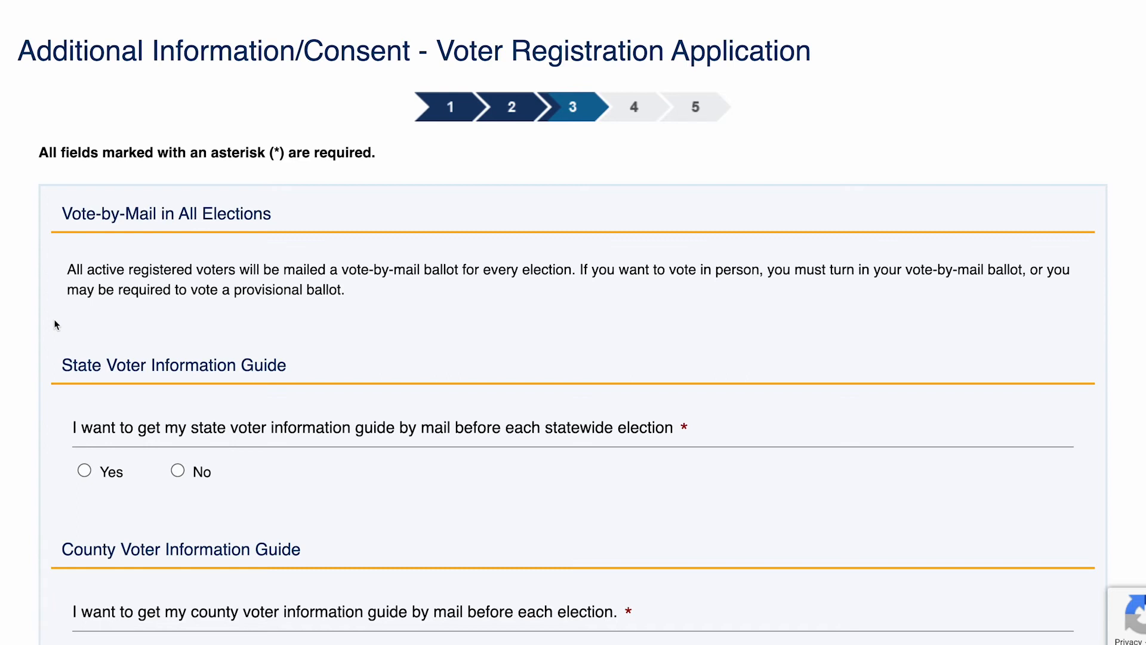
Step: Choose Yes to receive both the state and county voter information guides by mail
{"action": "scroll", "coordinate": [3, 514], "scroll_direction": "down", "scroll_amount": 4}
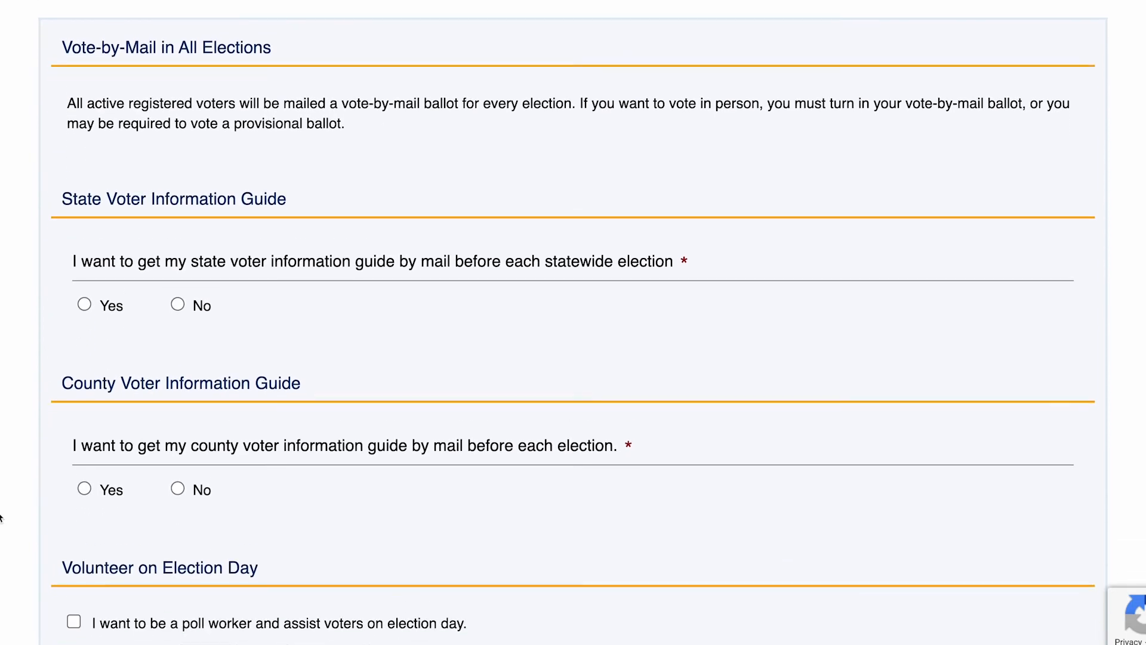
{"action": "scroll", "coordinate": [3, 513], "scroll_direction": "down", "scroll_amount": 2}
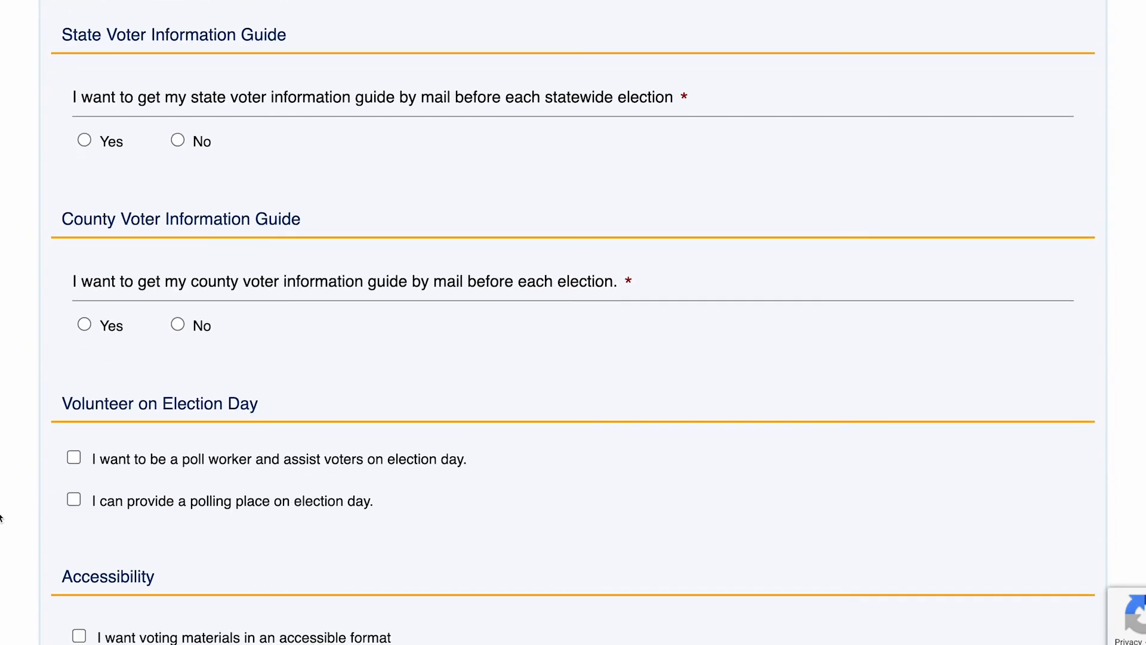
{"action": "left_click", "coordinate": [85, 142]}
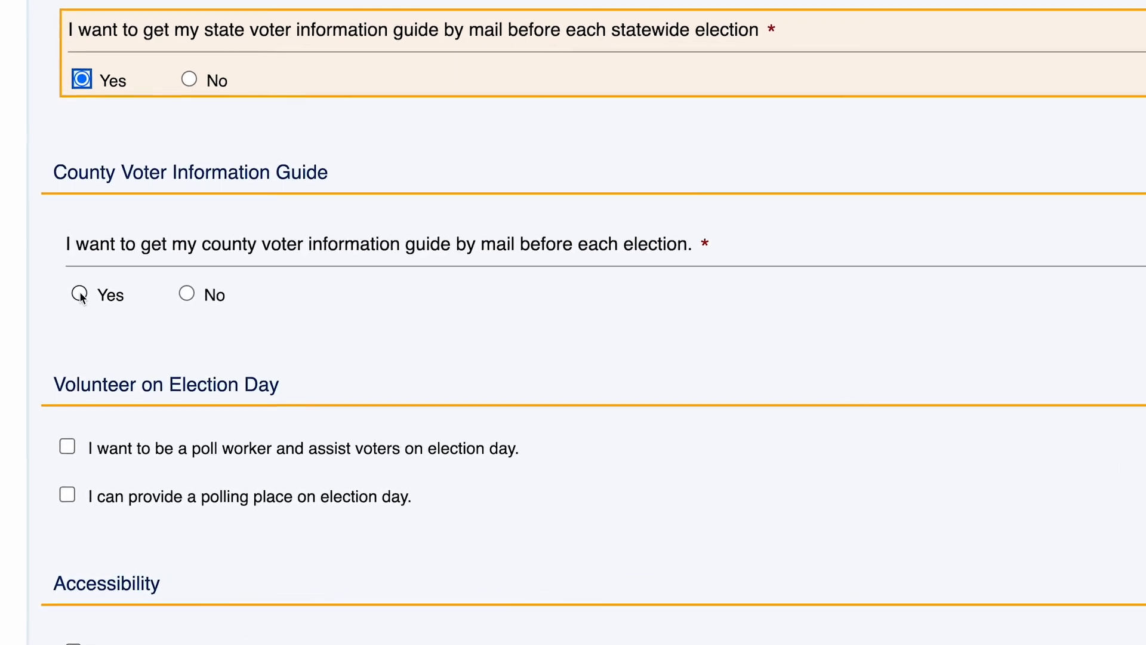
{"action": "left_click", "coordinate": [77, 273]}
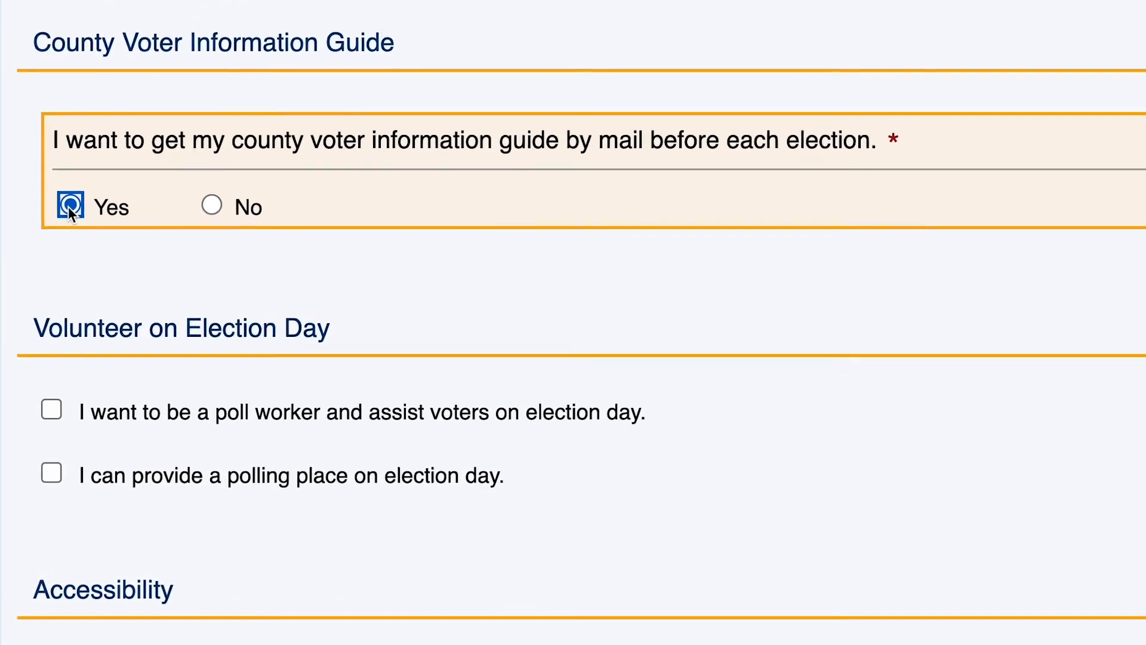
{"action": "left_click", "coordinate": [206, 226]}
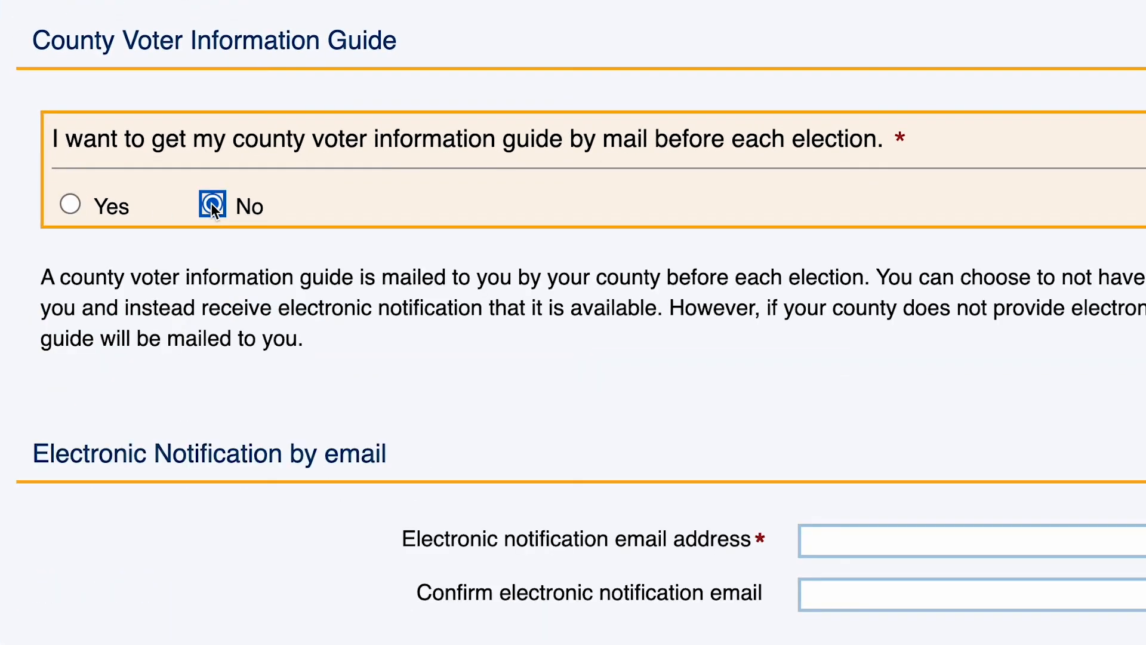
{"action": "left_click", "coordinate": [72, 205]}
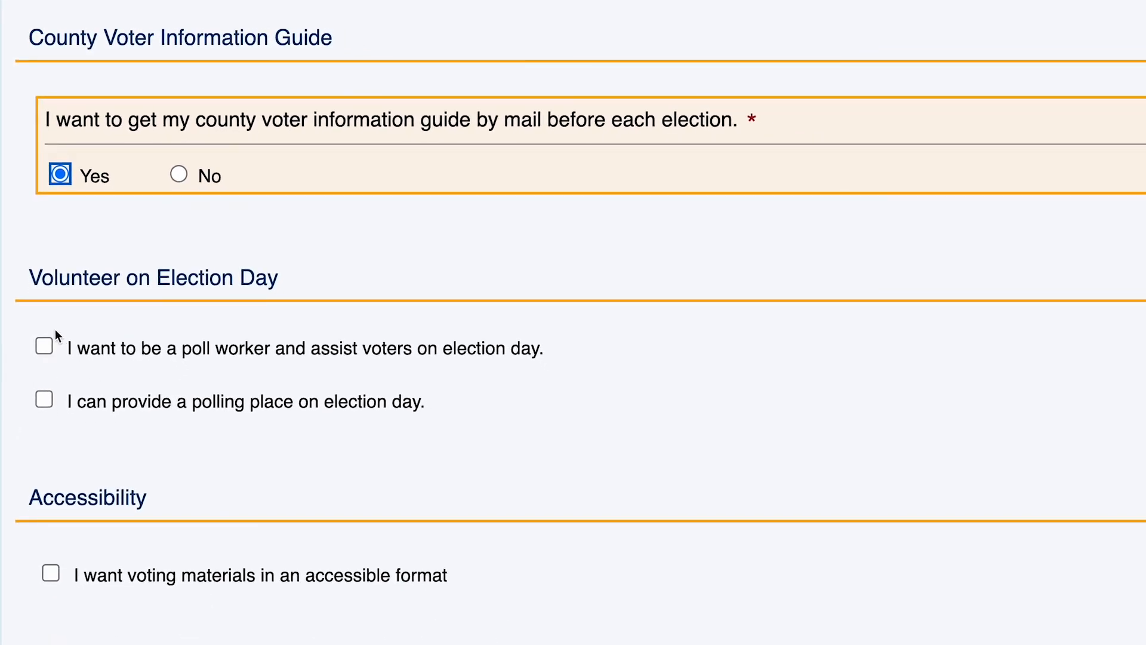
Step: Toggle the poll worker, polling place and accessible-format options on and back off
{"action": "left_click", "coordinate": [46, 361]}
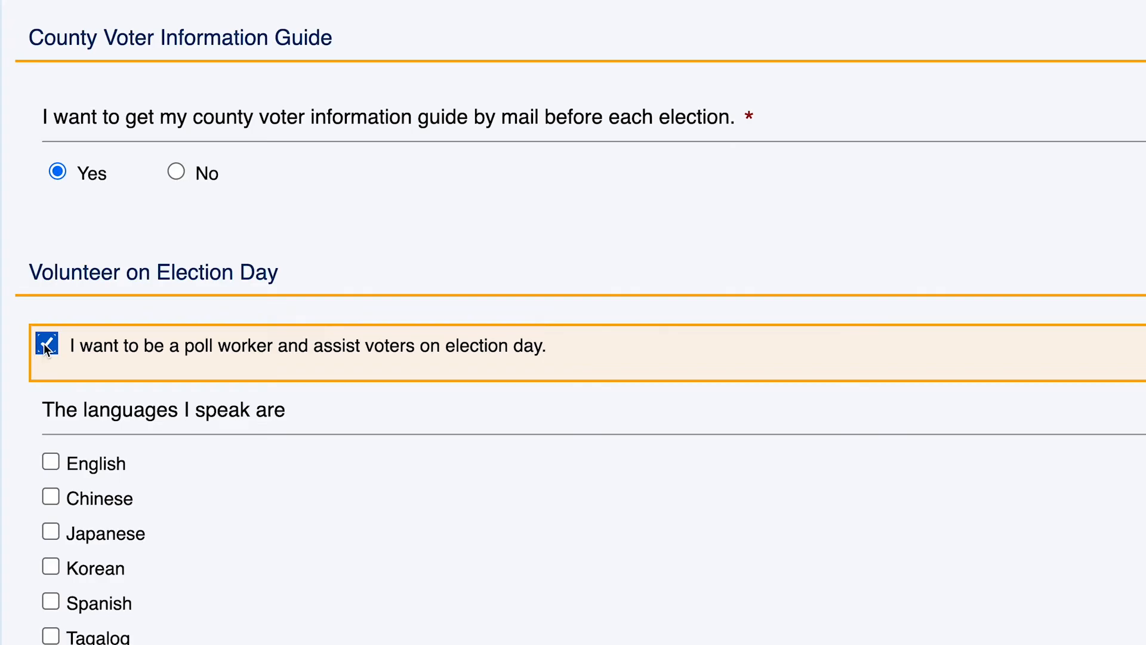
{"action": "left_click", "coordinate": [47, 345]}
{"action": "left_click", "coordinate": [46, 397]}
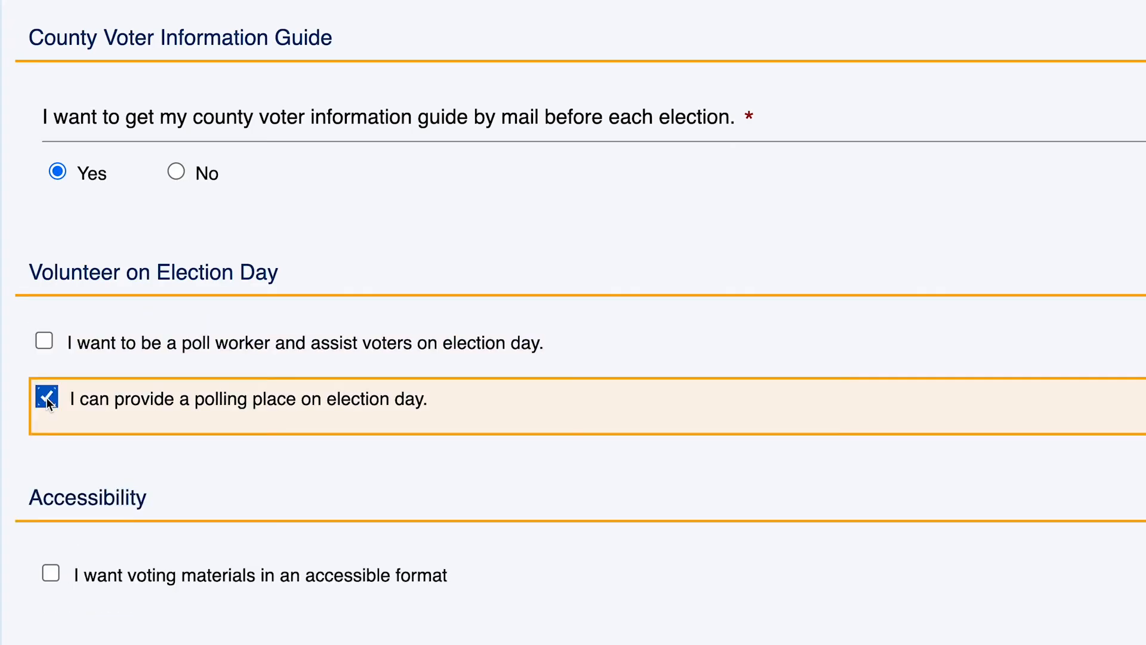
{"action": "left_click", "coordinate": [47, 398]}
{"action": "left_click", "coordinate": [50, 574]}
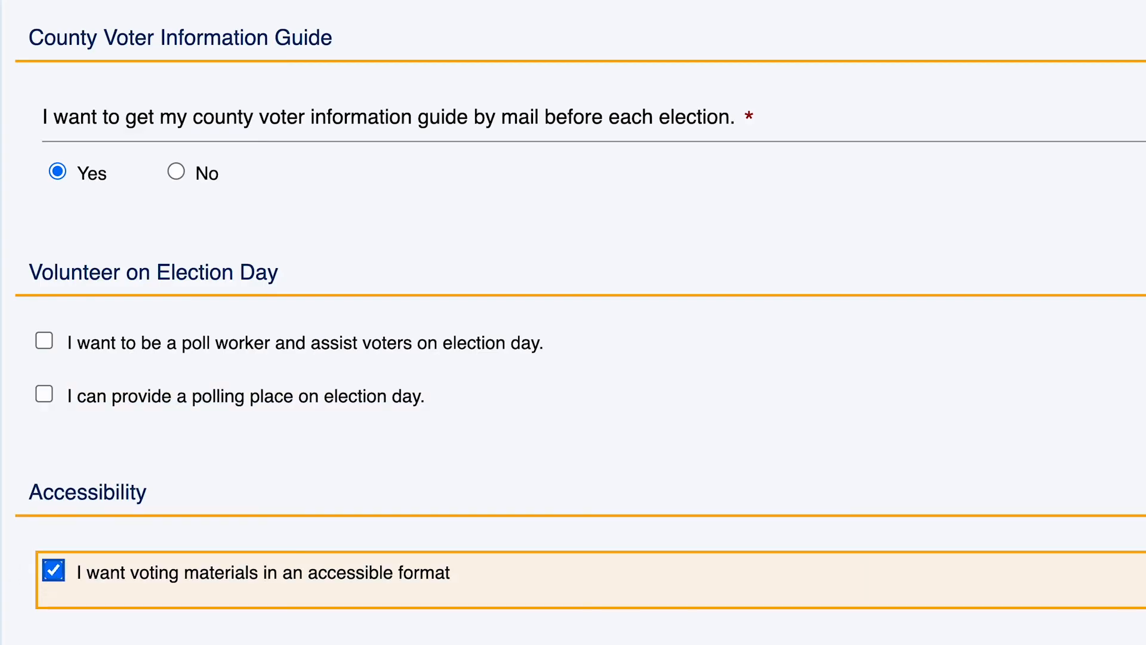
{"action": "left_click", "coordinate": [51, 571]}
{"action": "scroll", "coordinate": [10, 627], "scroll_direction": "down", "scroll_amount": 5}
{"action": "scroll", "coordinate": [11, 632], "scroll_direction": "down", "scroll_amount": 2}
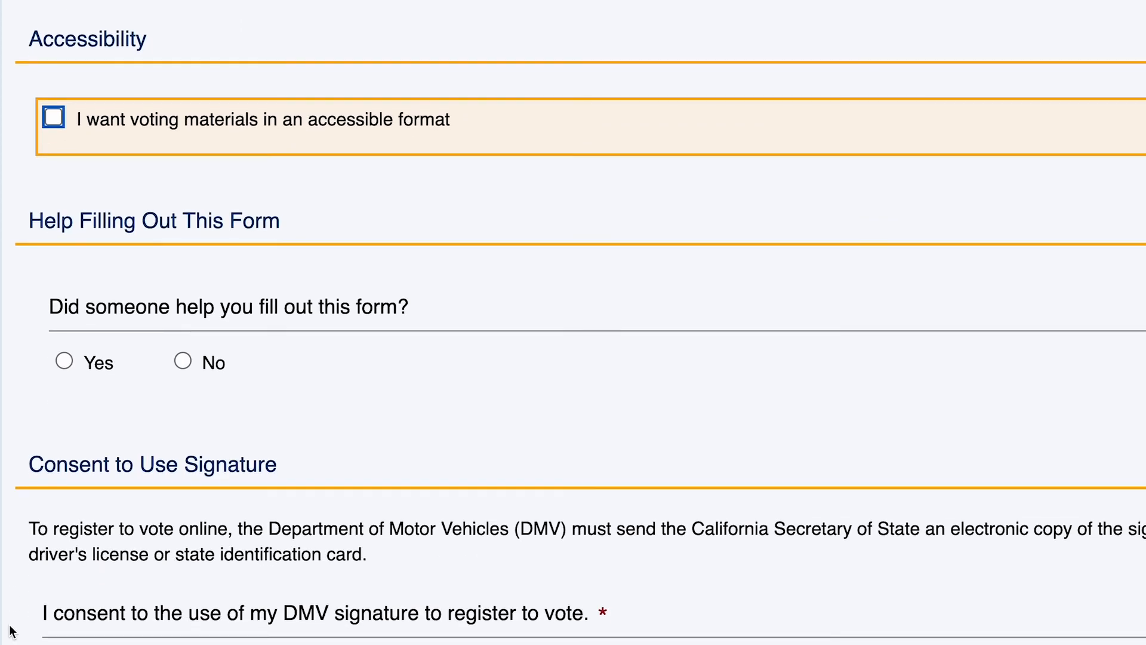
Step: Answer No to 'Did someone help you fill out this form?'
{"action": "left_click", "coordinate": [65, 362]}
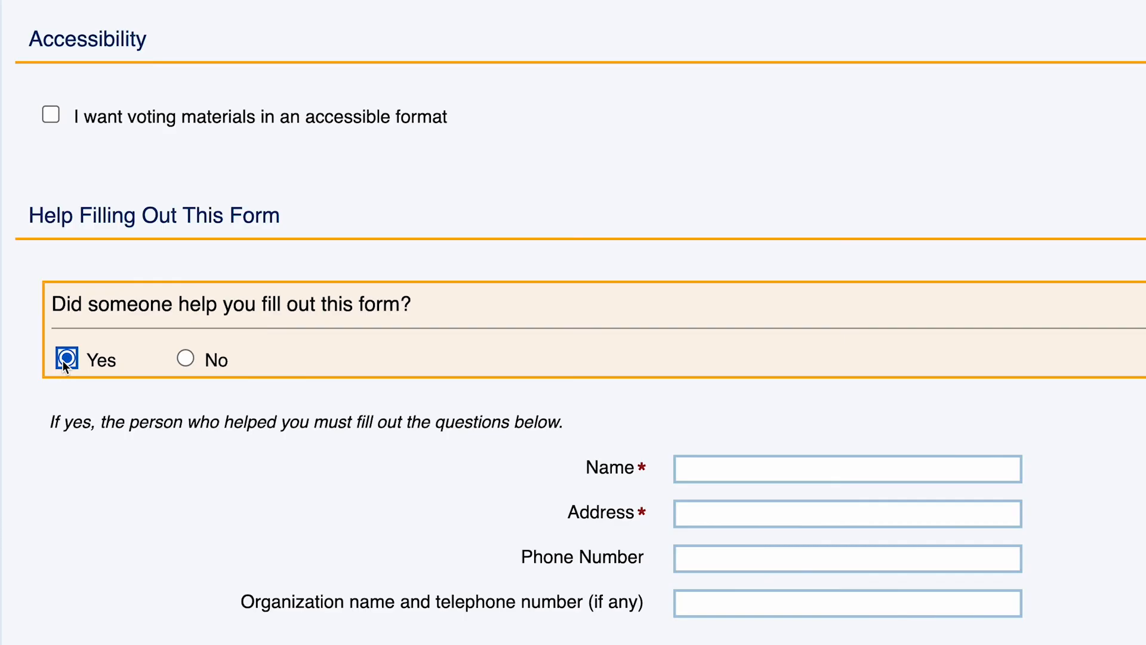
{"action": "left_click", "coordinate": [185, 359]}
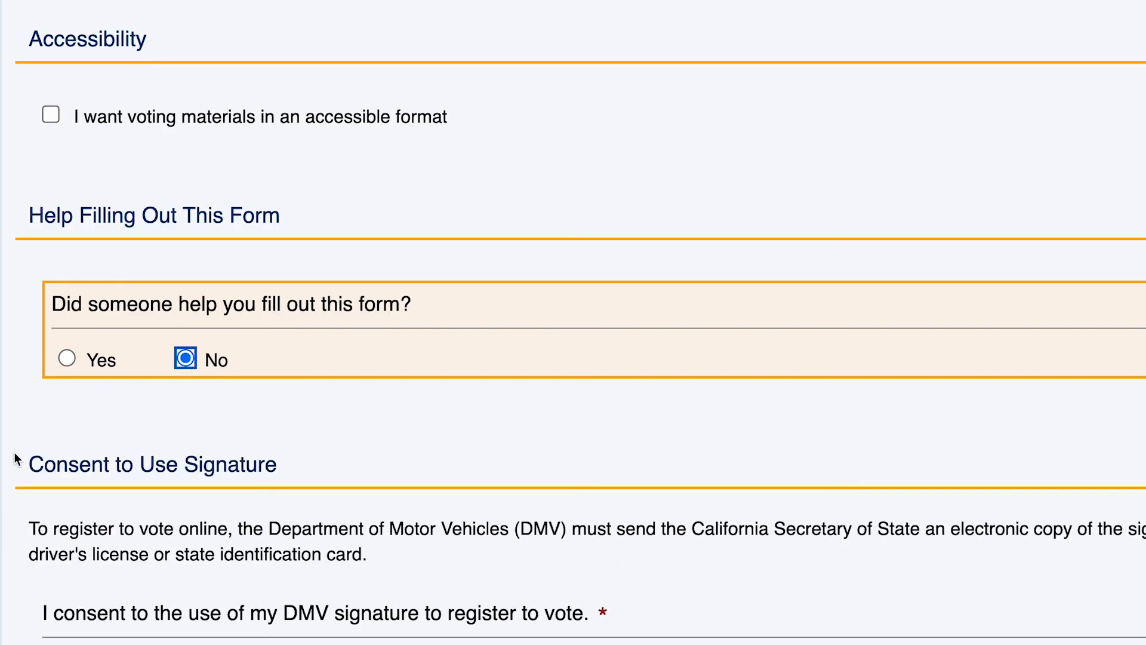
{"action": "scroll", "coordinate": [17, 458], "scroll_direction": "down", "scroll_amount": 6}
{"action": "scroll", "coordinate": [16, 459], "scroll_direction": "down", "scroll_amount": 1}
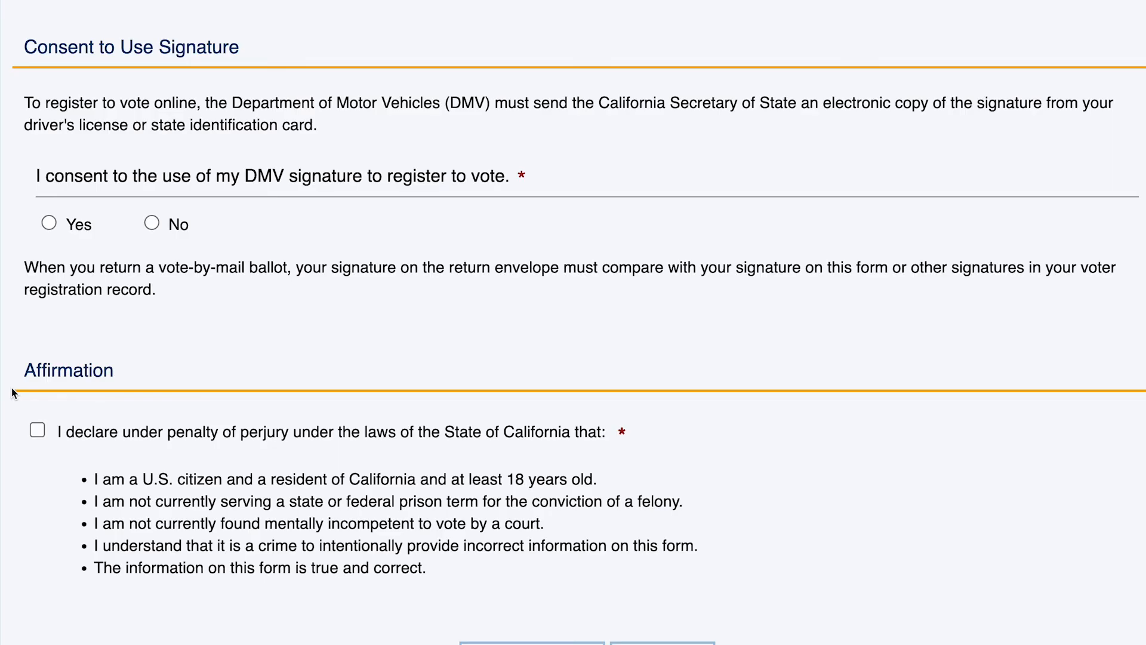
Step: Answer Yes to DMV signature consent, tick the perjury affirmation, and go to the Review page
{"action": "left_click", "coordinate": [51, 223]}
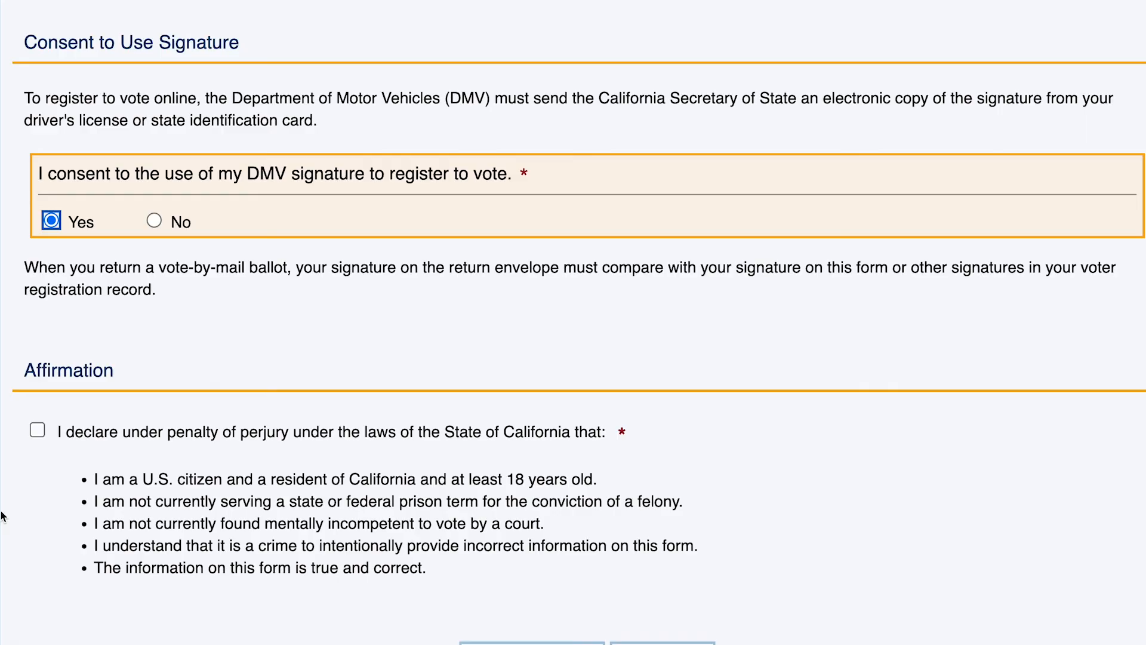
{"action": "left_click", "coordinate": [153, 221]}
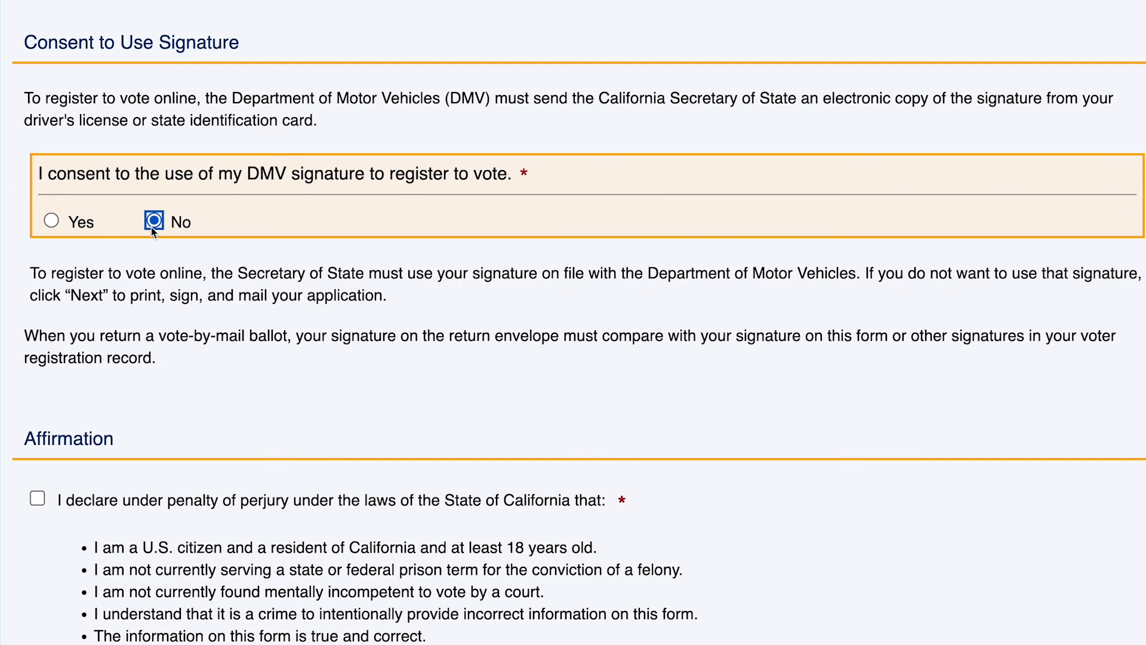
{"action": "left_click", "coordinate": [52, 222]}
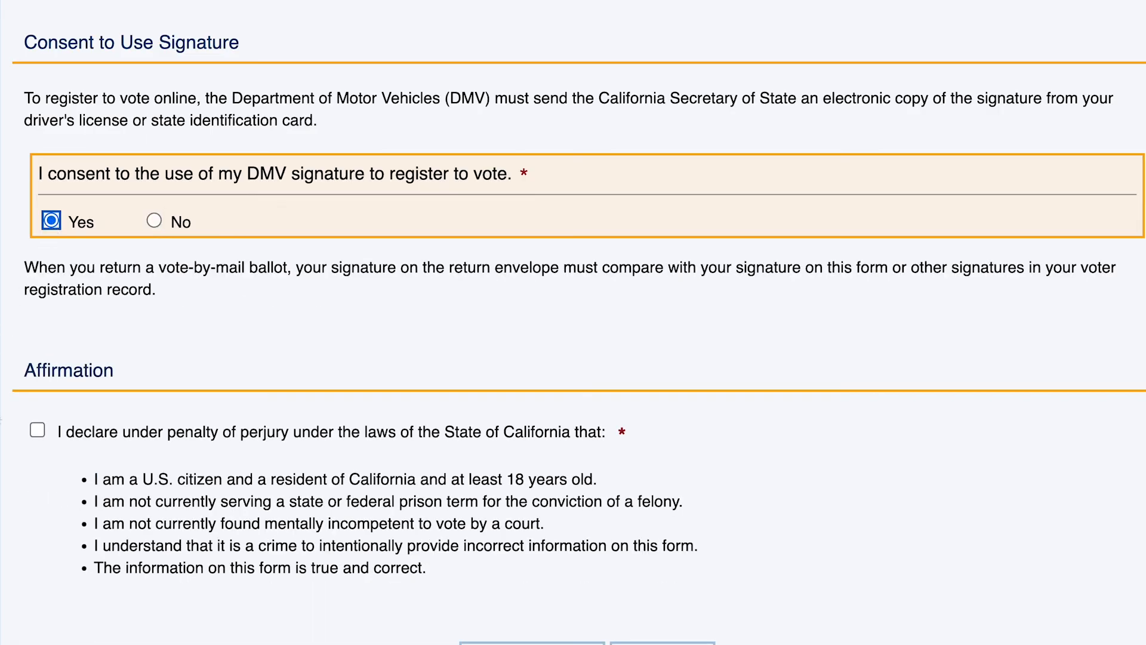
{"action": "left_click", "coordinate": [37, 430]}
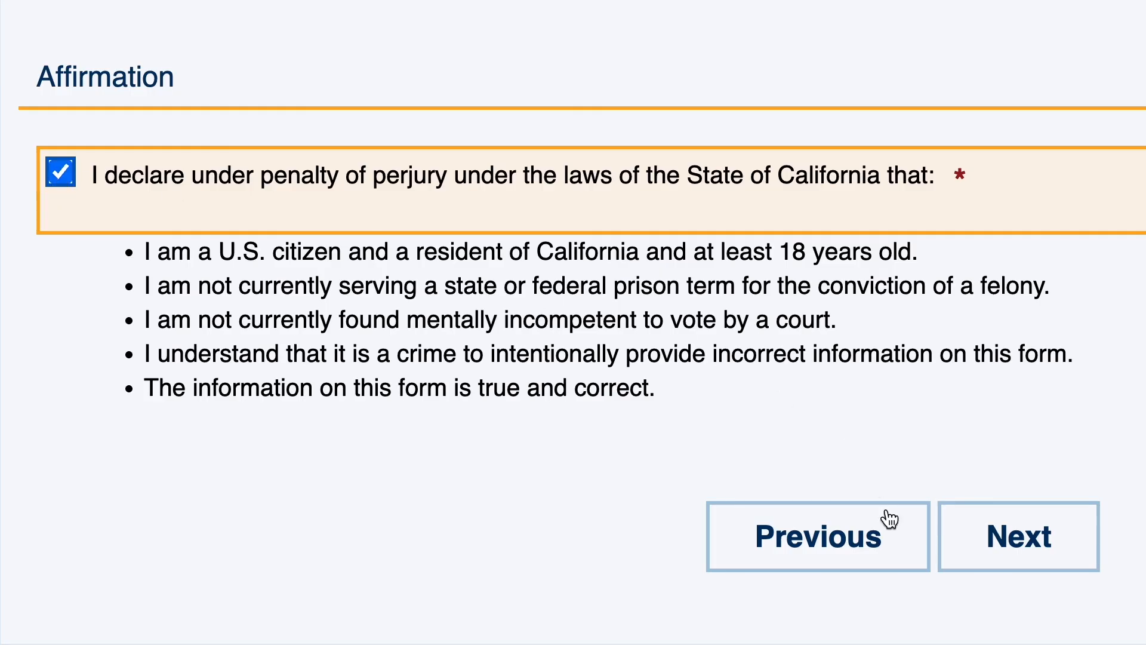
{"action": "left_click", "coordinate": [1081, 554]}
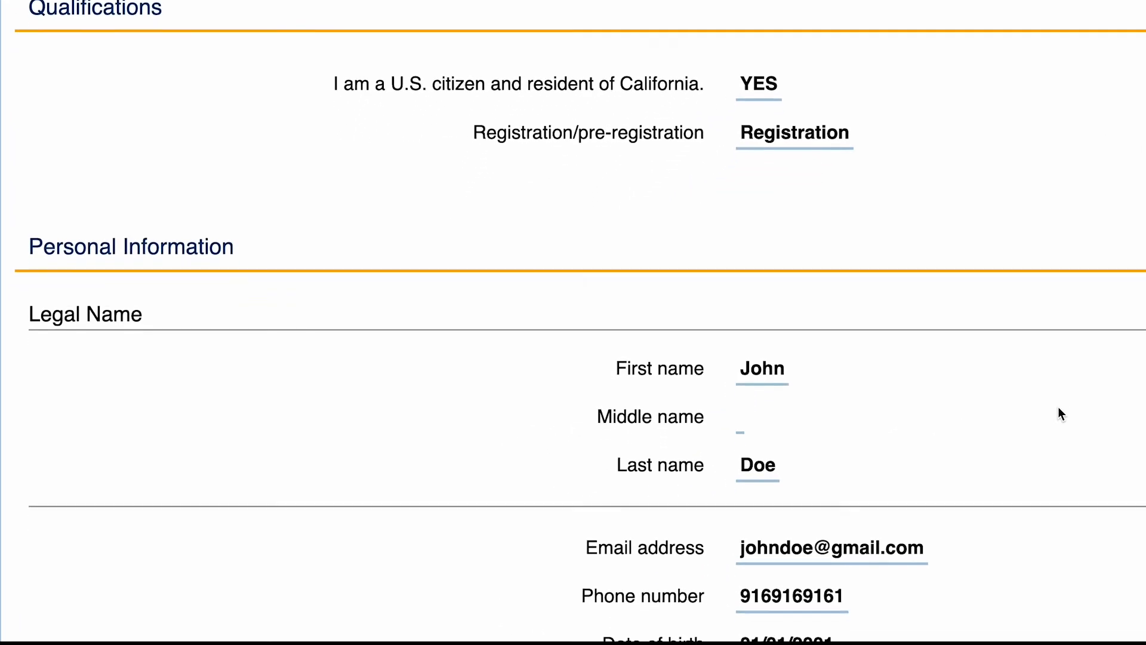
{"action": "scroll", "coordinate": [1058, 407], "scroll_direction": "down", "scroll_amount": 7}
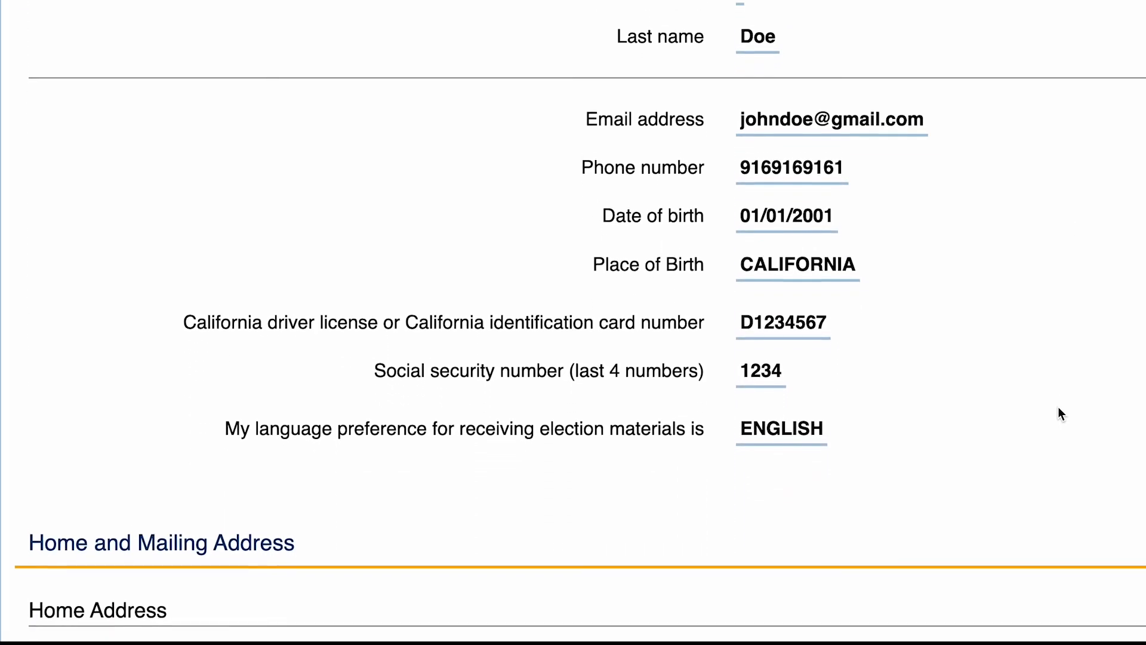
{"action": "scroll", "coordinate": [1057, 407], "scroll_direction": "down", "scroll_amount": 7}
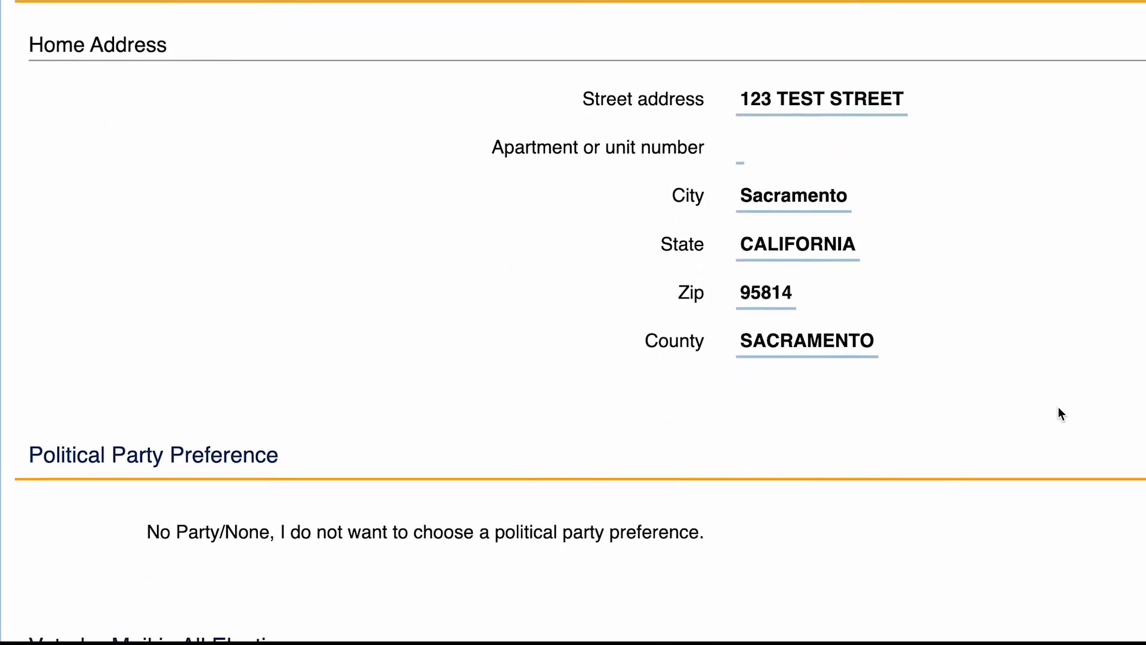
{"action": "scroll", "coordinate": [1058, 408], "scroll_direction": "down", "scroll_amount": 8}
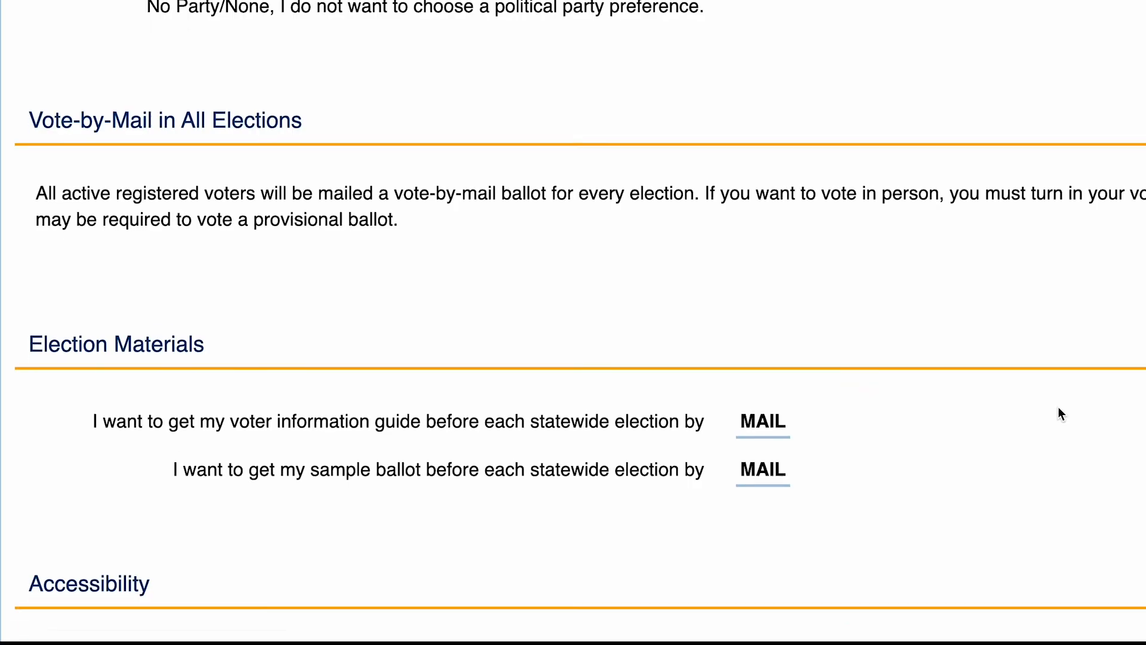
{"action": "scroll", "coordinate": [1058, 408], "scroll_direction": "down", "scroll_amount": 7}
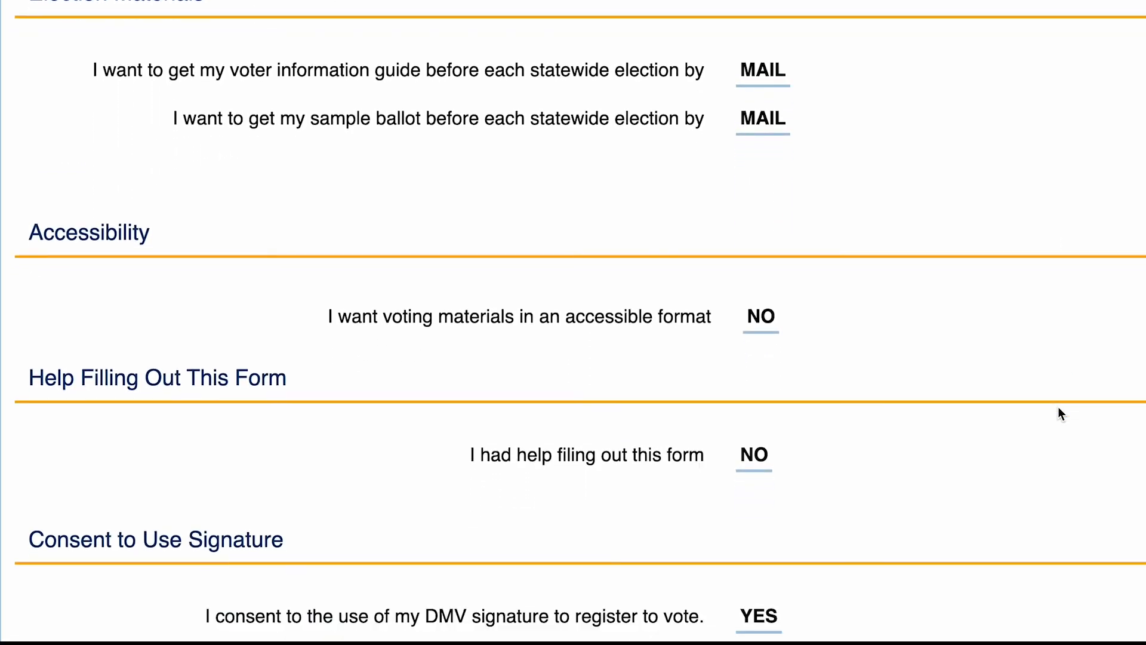
{"action": "scroll", "coordinate": [1058, 407], "scroll_direction": "down", "scroll_amount": 5}
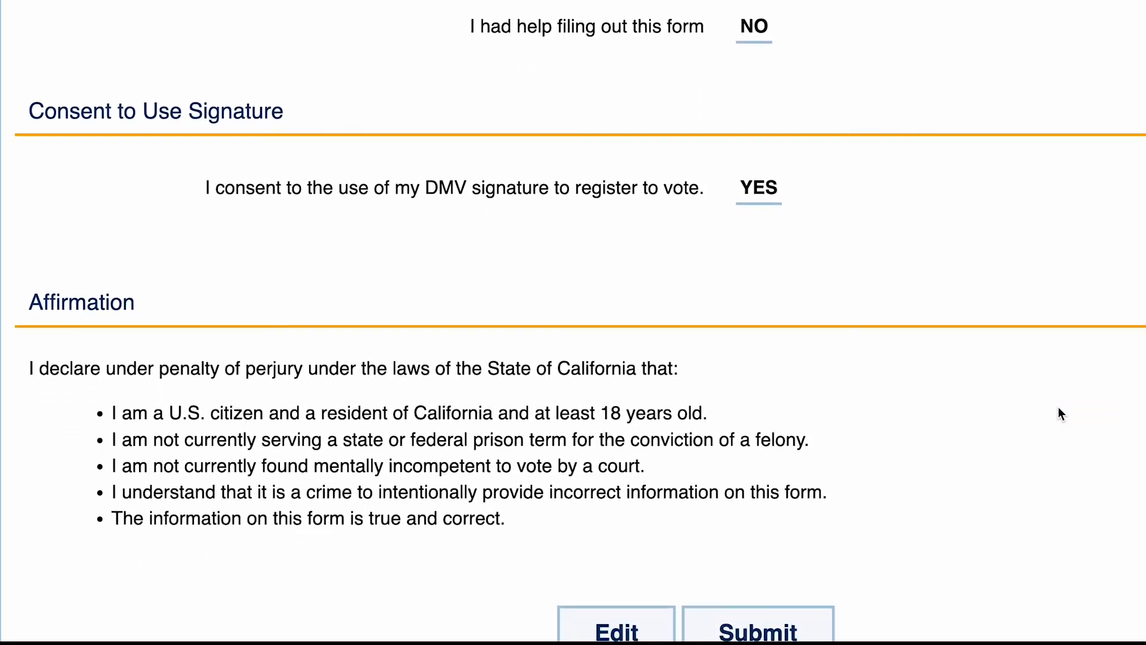
{"action": "scroll", "coordinate": [1058, 406], "scroll_direction": "down", "scroll_amount": 3}
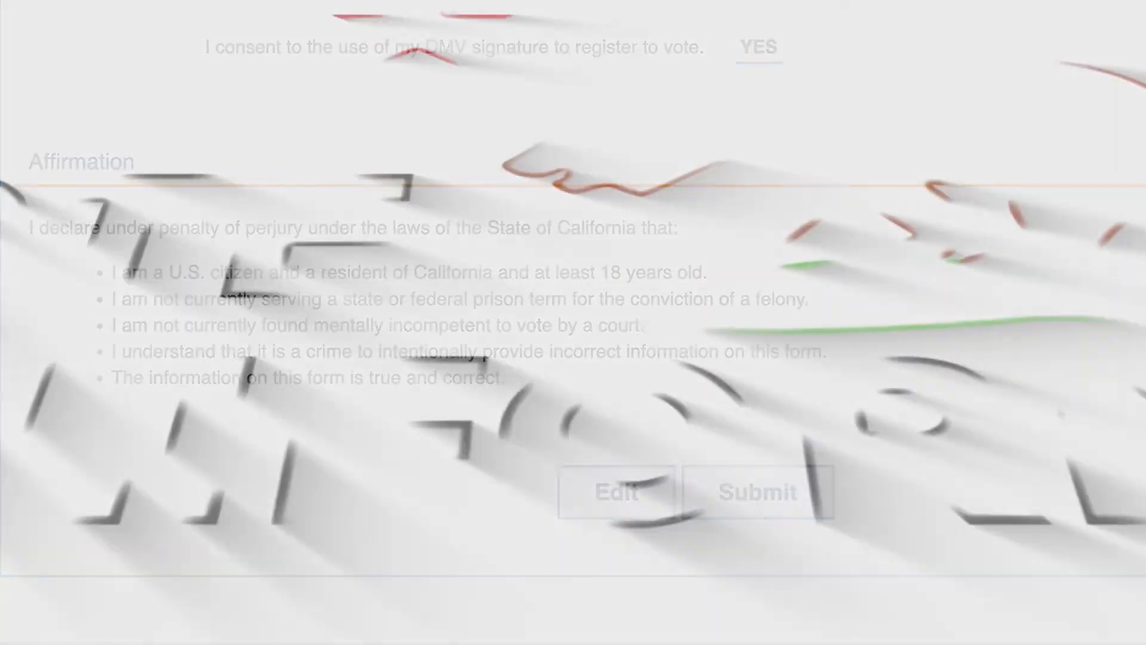